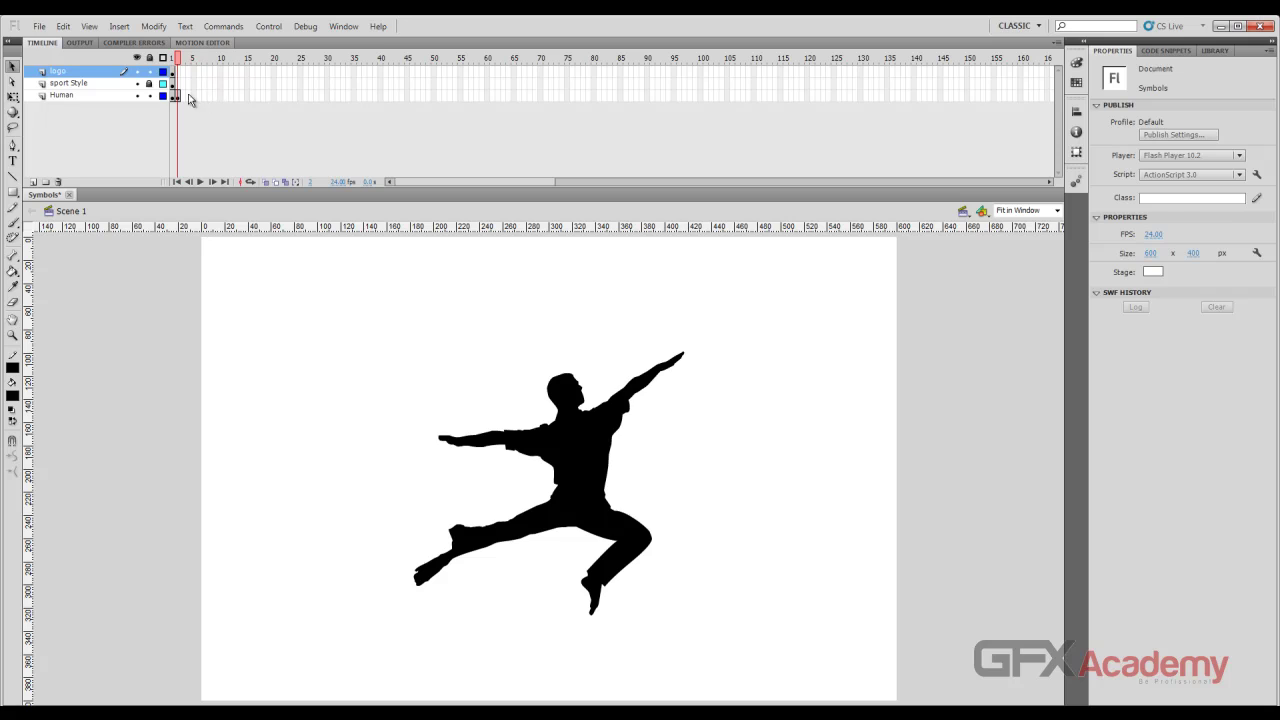
Move the Human layer's second keyframe to frame 20 and test the movie
{"action": "left_click", "coordinate": [177, 96]}
{"action": "left_click_drag", "start_coordinate": [177, 59], "coordinate": [173, 60]}
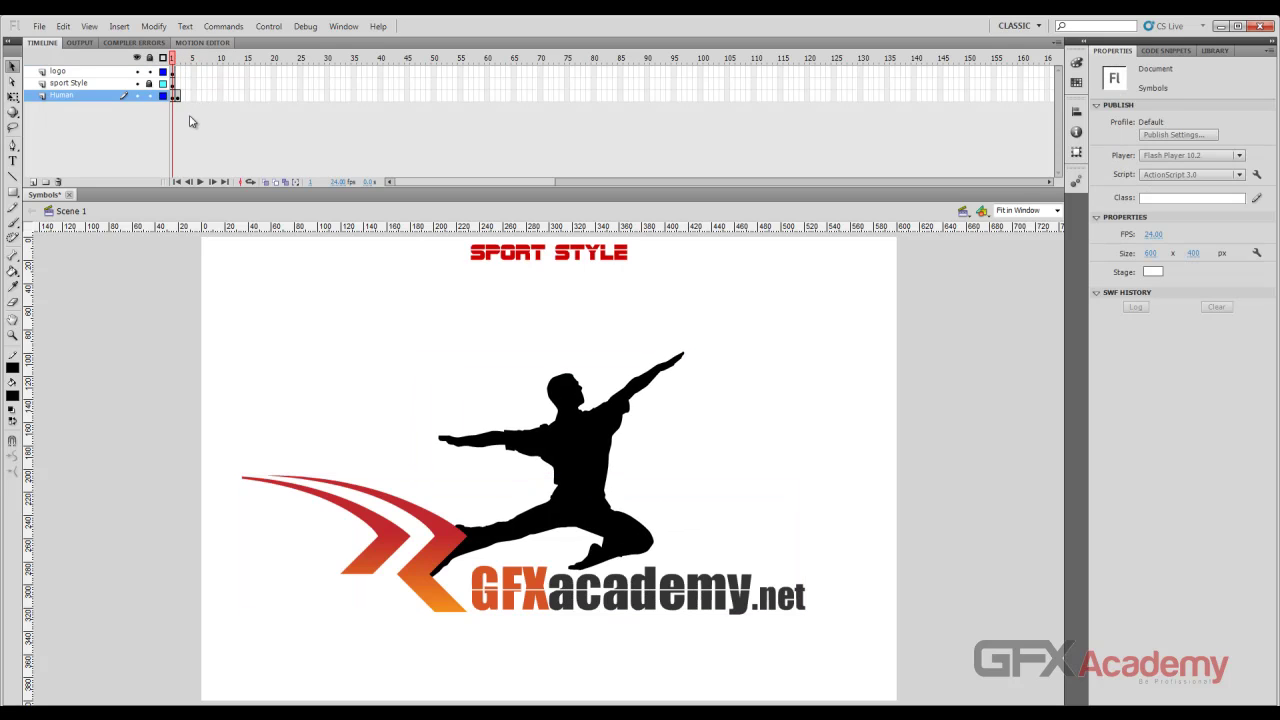
{"action": "left_click", "coordinate": [178, 96]}
{"action": "left_click", "coordinate": [222, 96]}
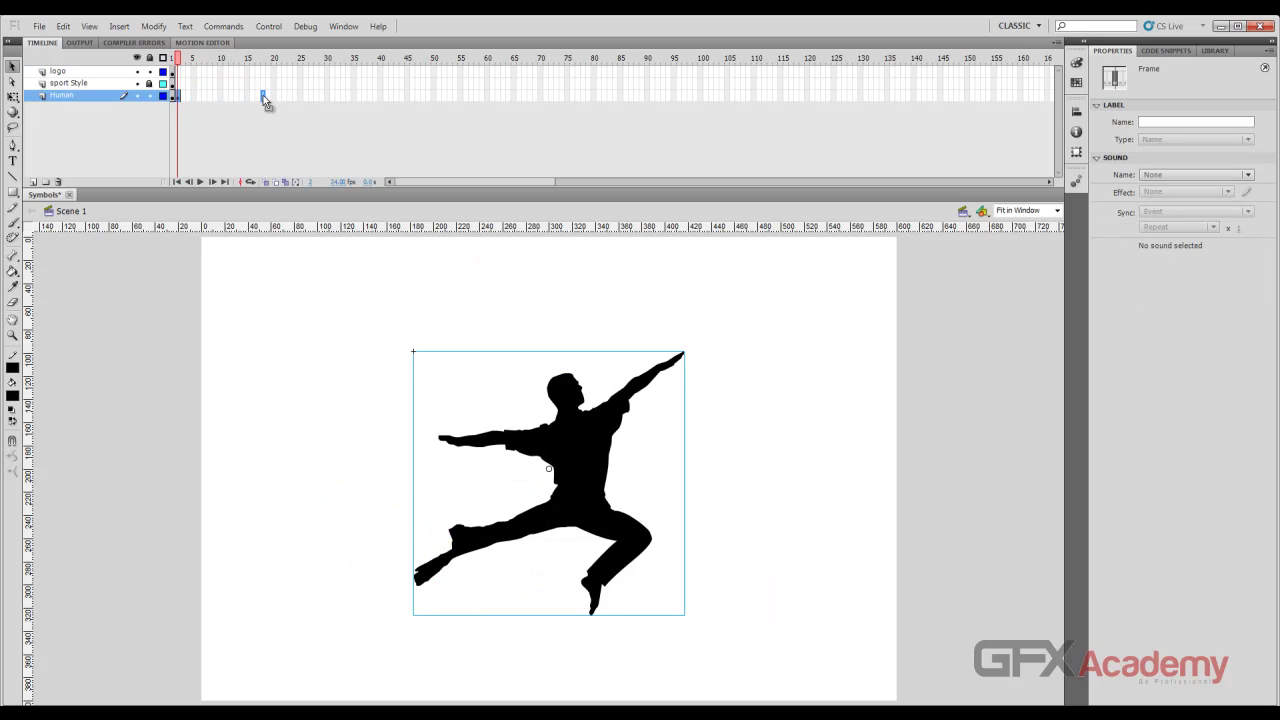
{"action": "key", "text": "F6"}
{"action": "left_click_drag", "start_coordinate": [270, 59], "coordinate": [242, 60]}
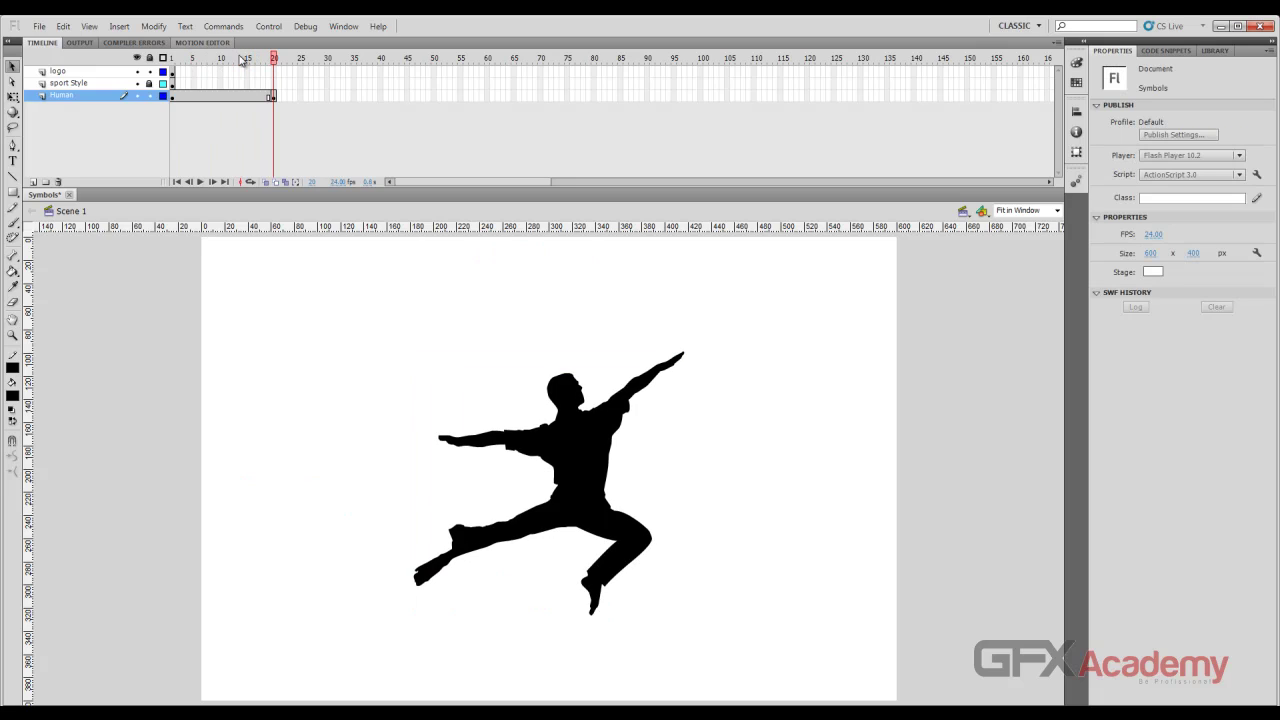
{"action": "key", "text": "ctrl+Return"}
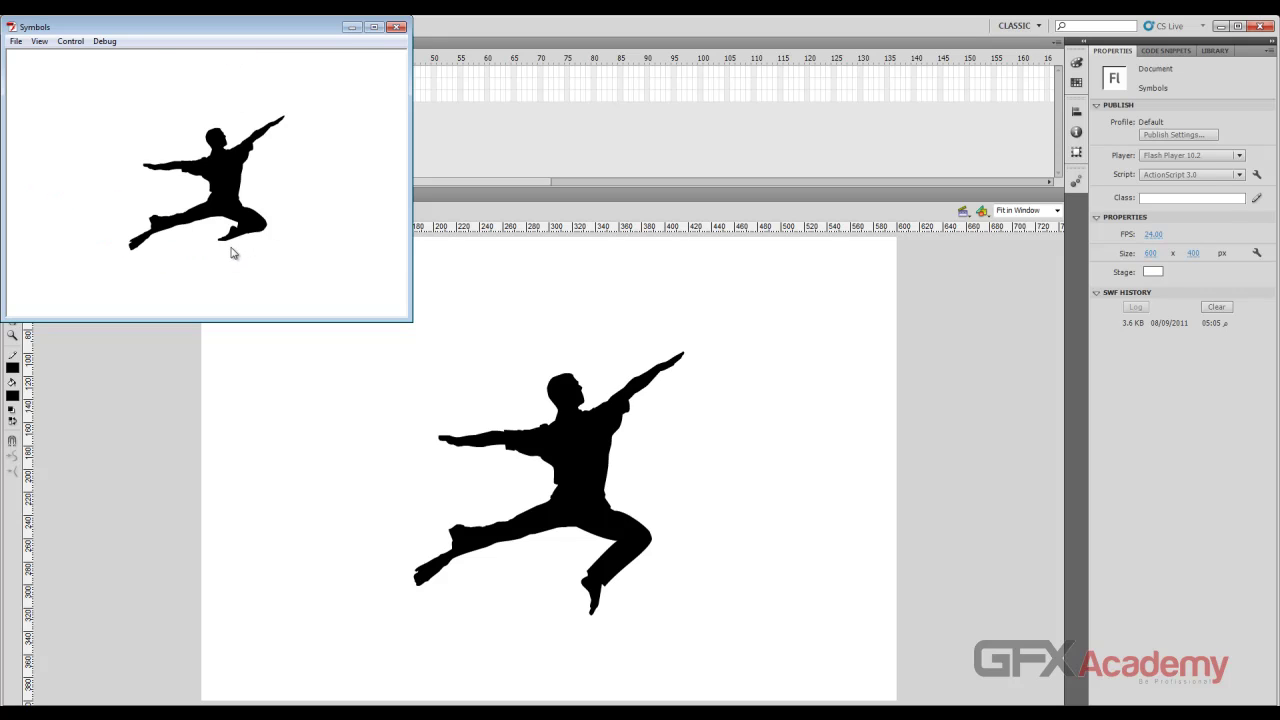
{"action": "left_click", "coordinate": [397, 27]}
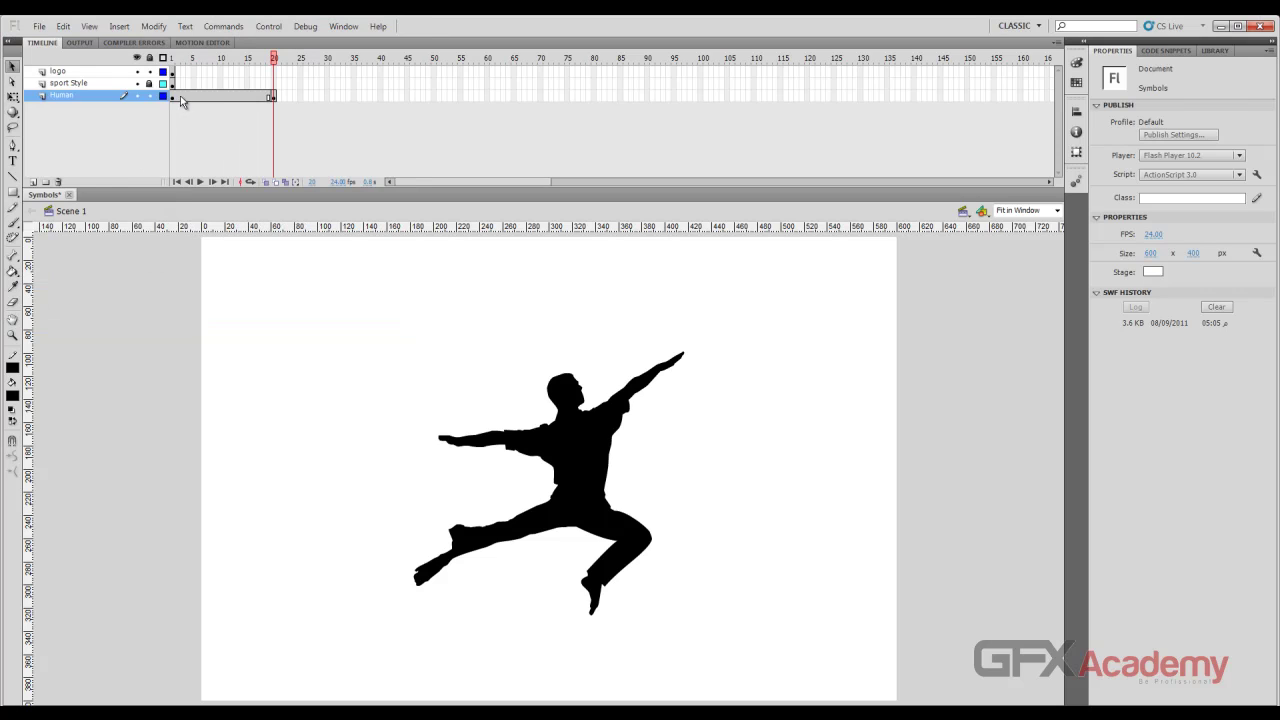
Move the Human layer's second keyframe back to frame 2 and remove all the frames after it
{"action": "left_click", "coordinate": [267, 96]}
{"action": "left_click", "coordinate": [275, 99]}
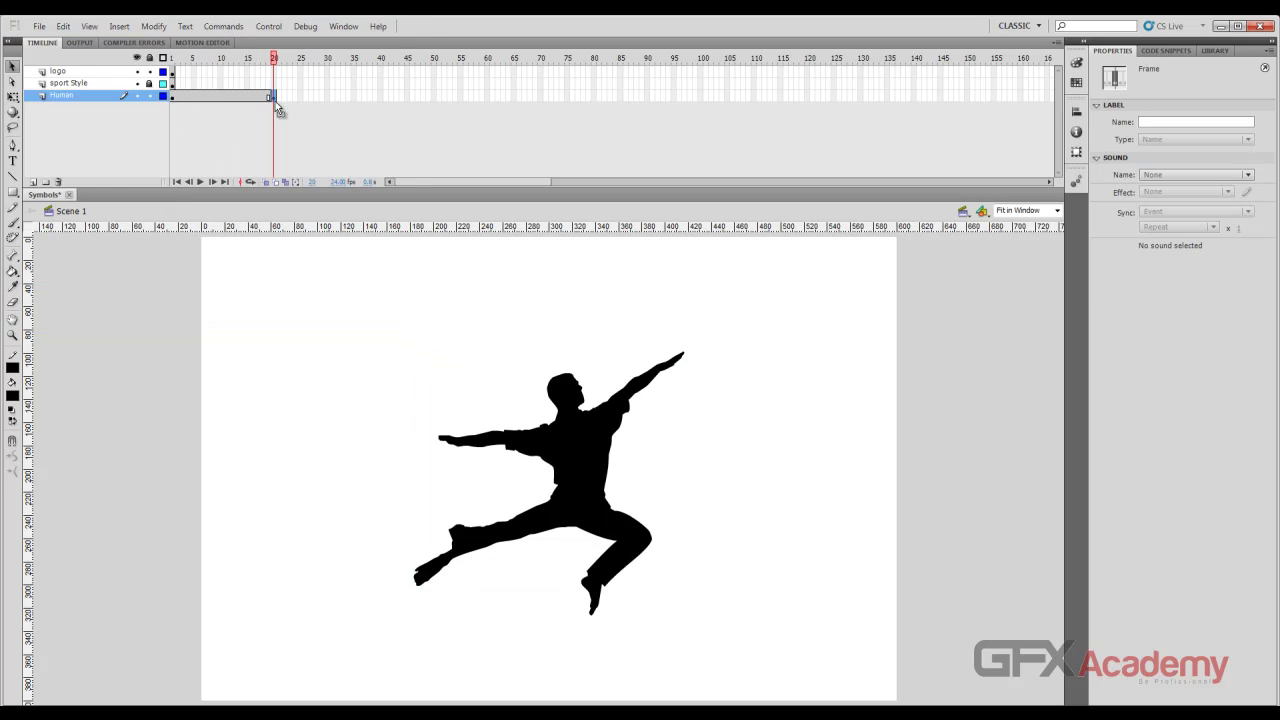
{"action": "left_click", "coordinate": [179, 97]}
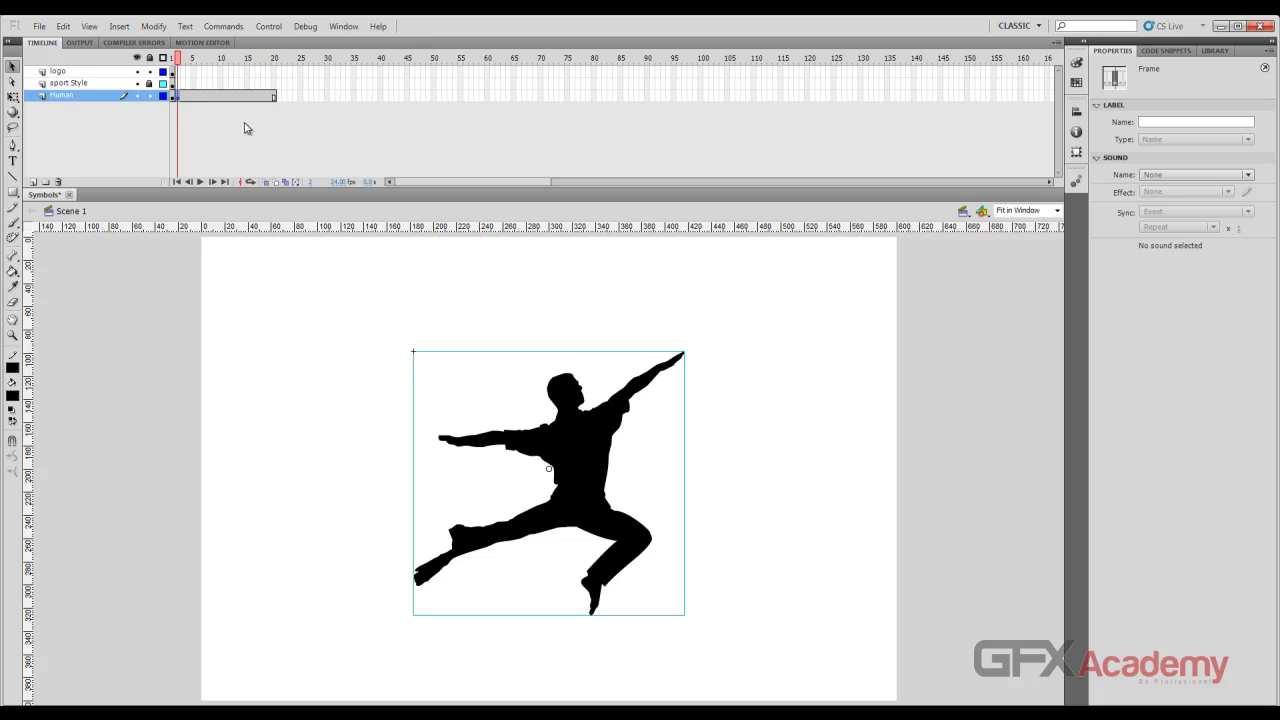
{"action": "left_click_drag", "start_coordinate": [190, 95], "coordinate": [280, 92]}
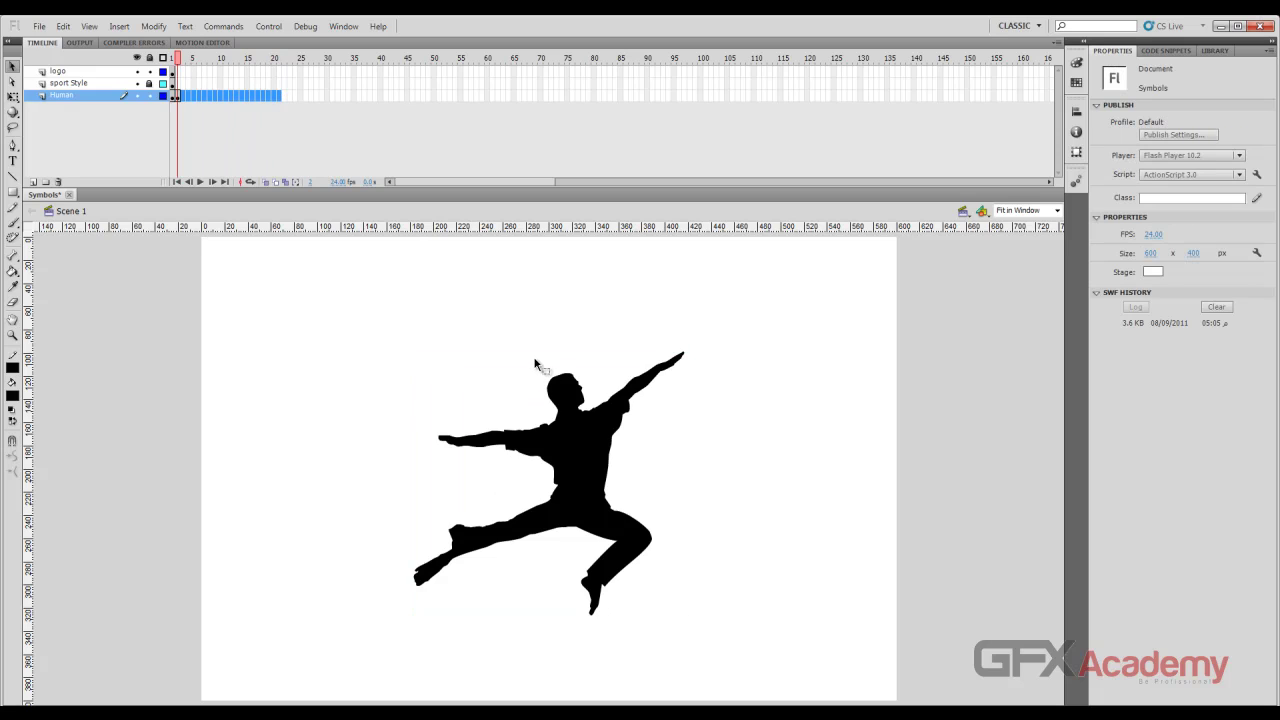
Open the run symbol for editing and fill the figure's head, arms and upper chest with red
{"action": "left_click", "coordinate": [574, 427]}
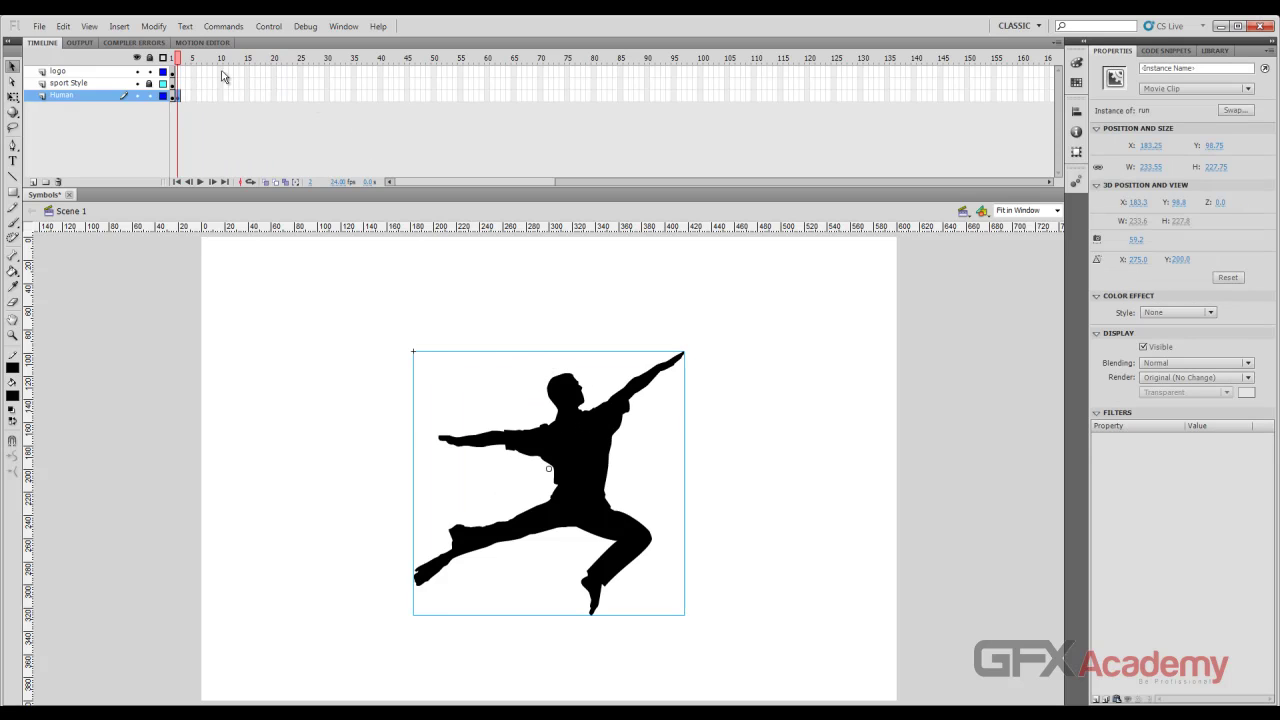
{"action": "double_click", "coordinate": [600, 432]}
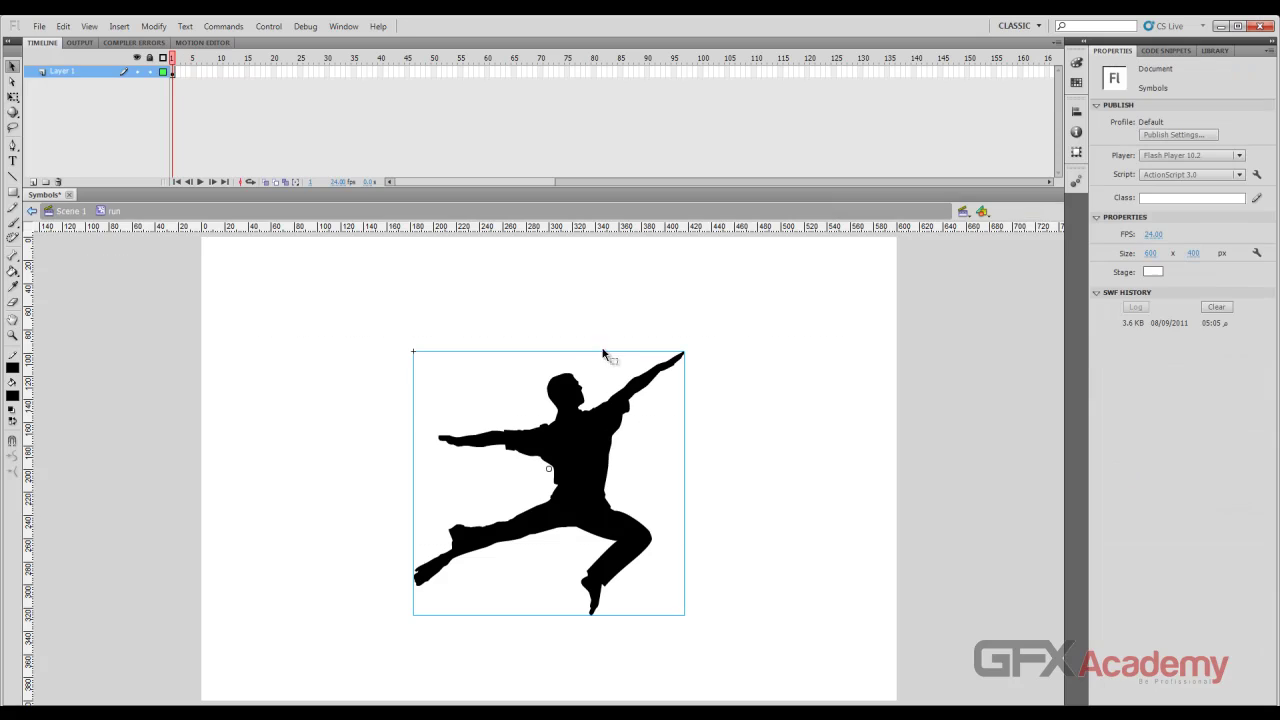
{"action": "left_click", "coordinate": [588, 440]}
{"action": "left_click", "coordinate": [431, 313]}
{"action": "left_click_drag", "start_coordinate": [690, 422], "coordinate": [773, 448]}
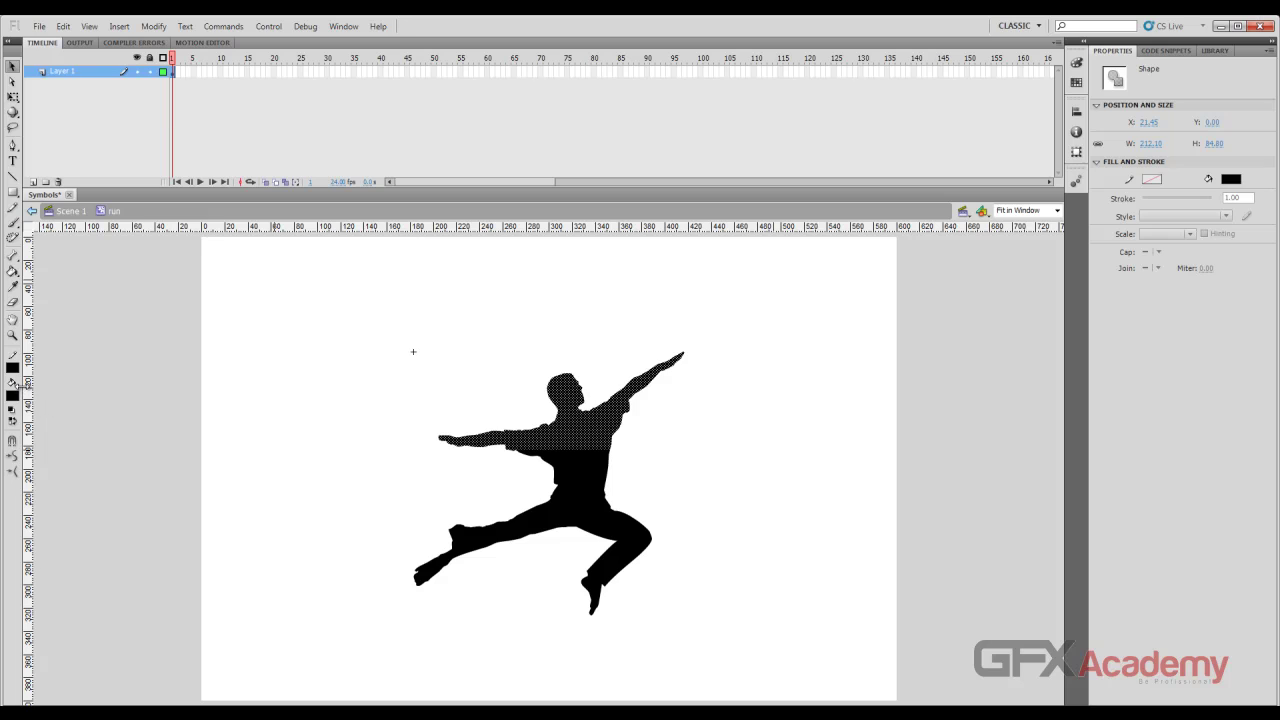
{"action": "left_click", "coordinate": [16, 397]}
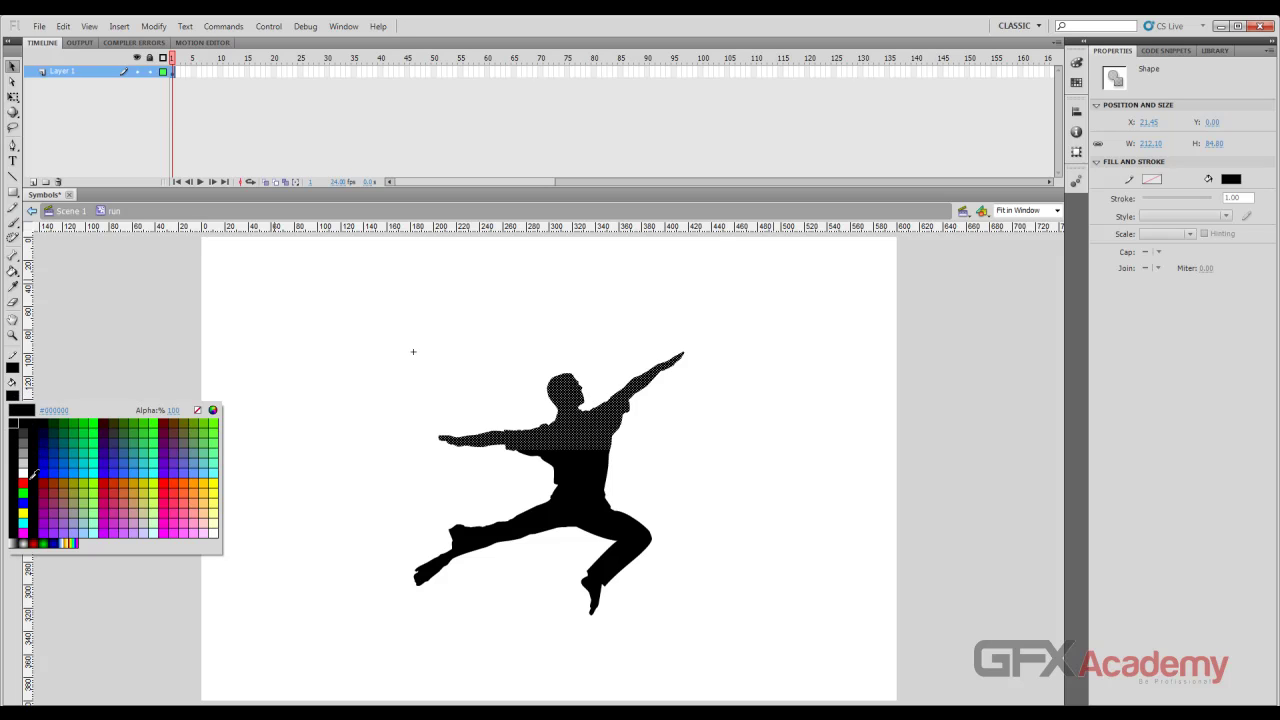
{"action": "left_click", "coordinate": [23, 483]}
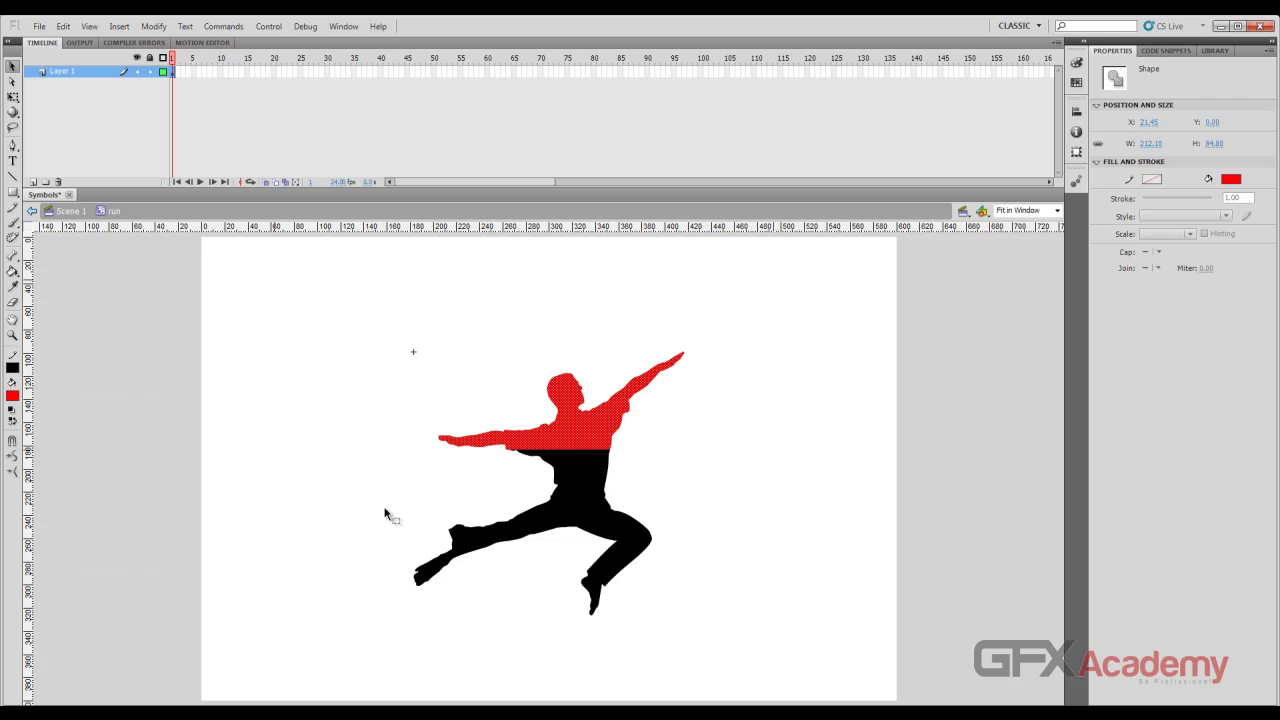
Fill the figure's torso band between chest and waist with white and return to Scene 1
{"action": "left_click_drag", "start_coordinate": [384, 508], "coordinate": [659, 477]}
{"action": "left_click", "coordinate": [434, 480]}
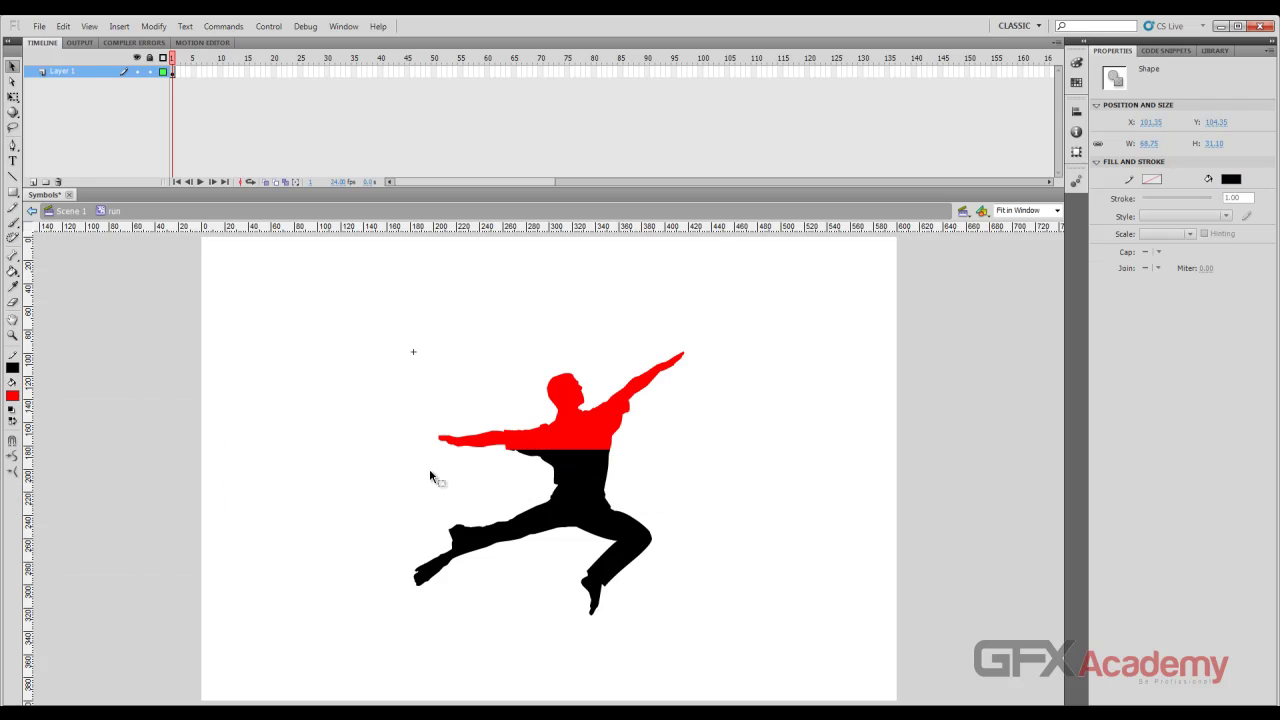
{"action": "left_click_drag", "start_coordinate": [460, 498], "coordinate": [689, 451]}
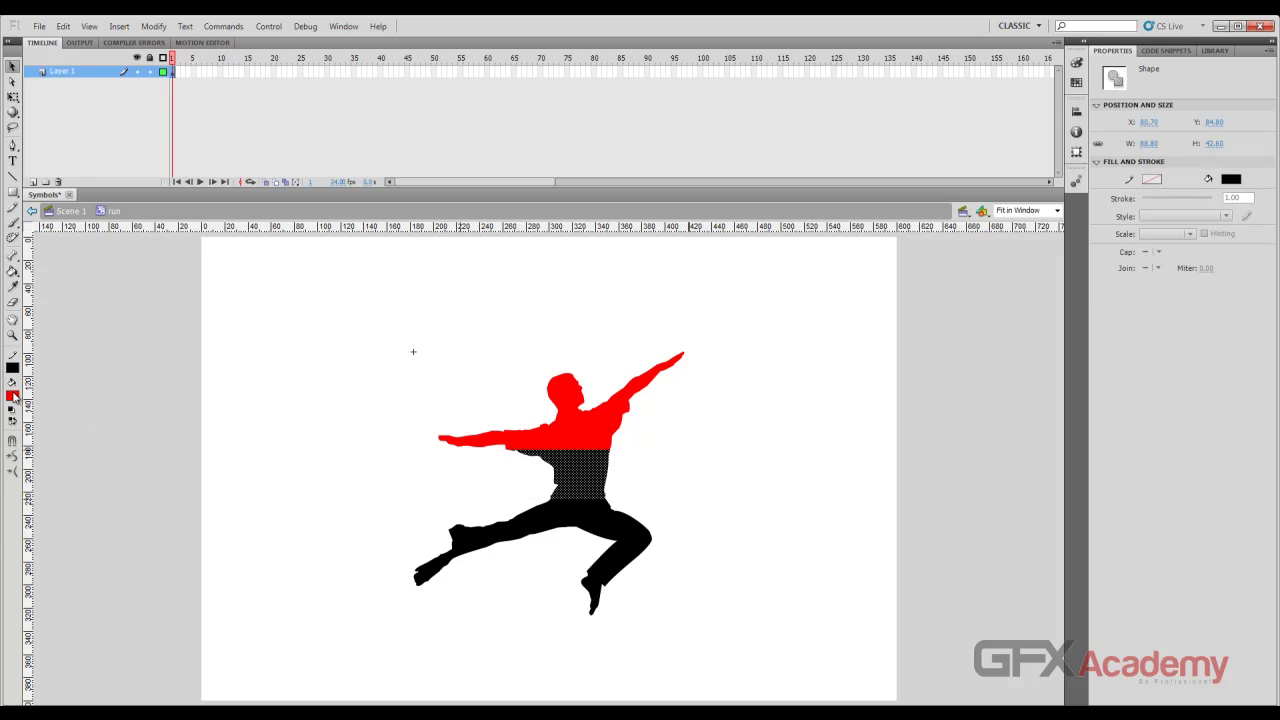
{"action": "left_click", "coordinate": [13, 396]}
{"action": "left_click", "coordinate": [24, 466]}
{"action": "left_click", "coordinate": [236, 406]}
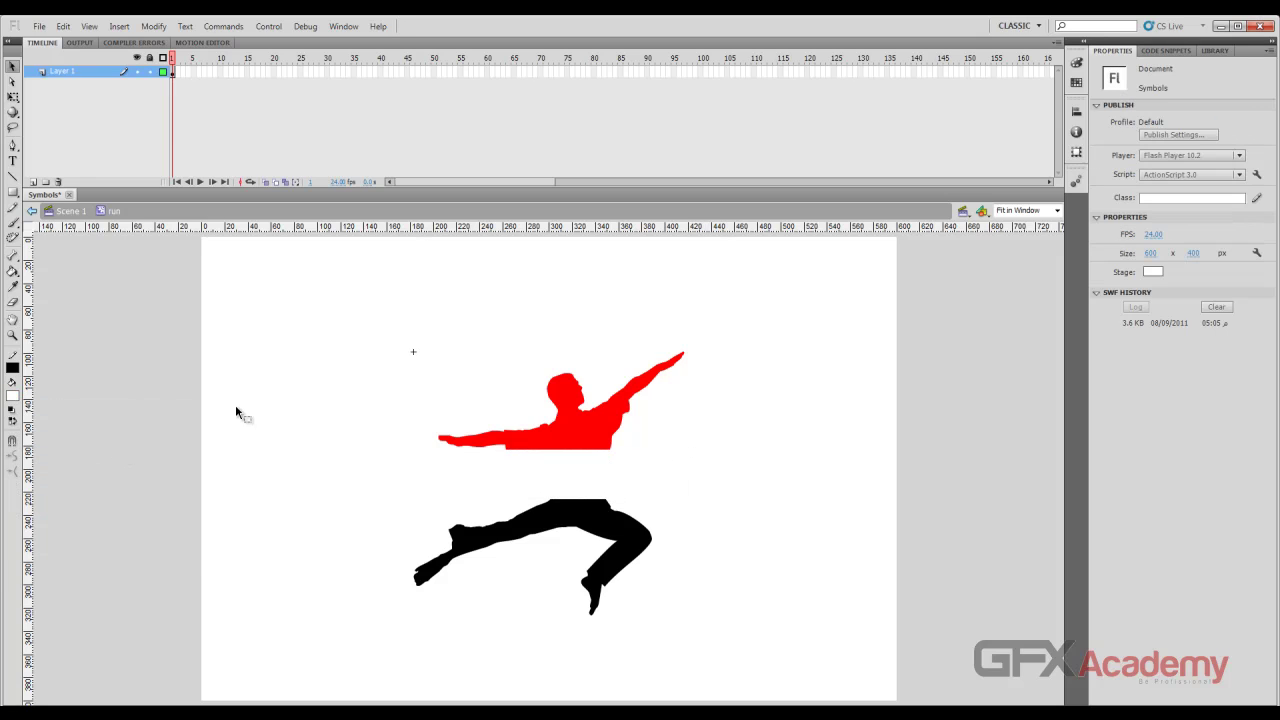
{"action": "left_click", "coordinate": [68, 211]}
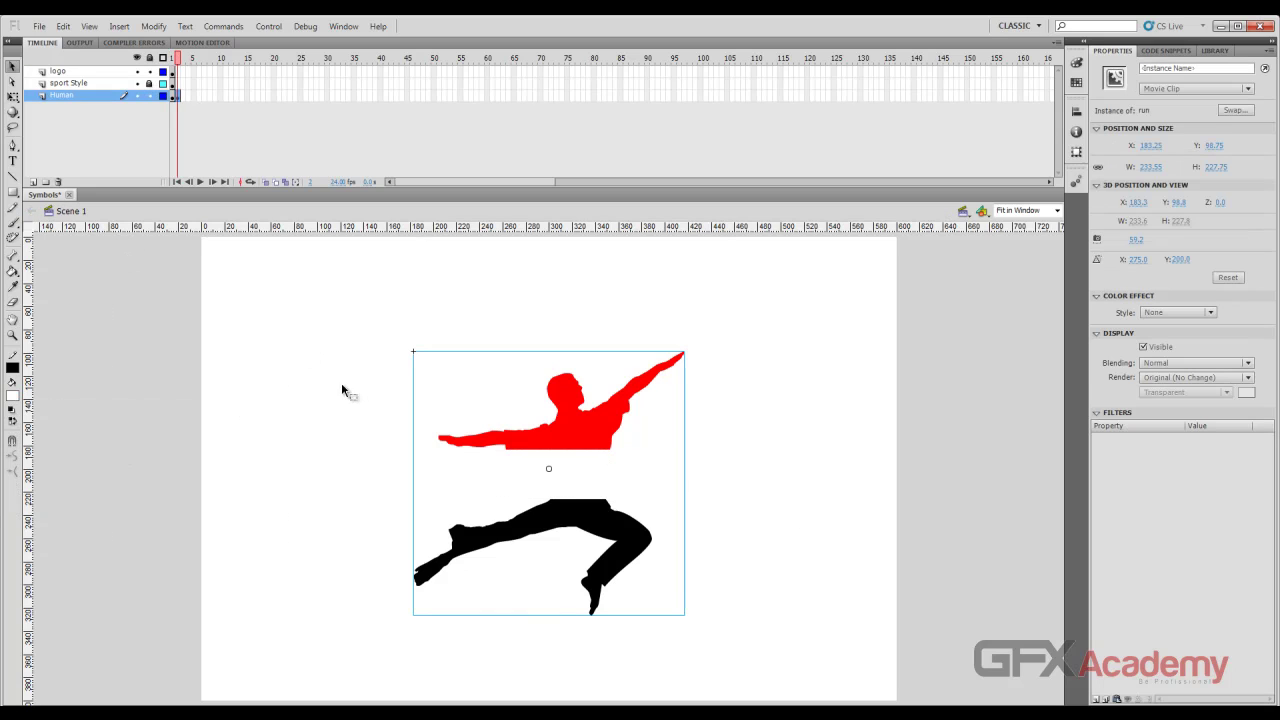
Examine the recoloured run instance in frame 2 and the symbols stored in the library's Human folder
{"action": "left_click_drag", "start_coordinate": [180, 60], "coordinate": [177, 59]}
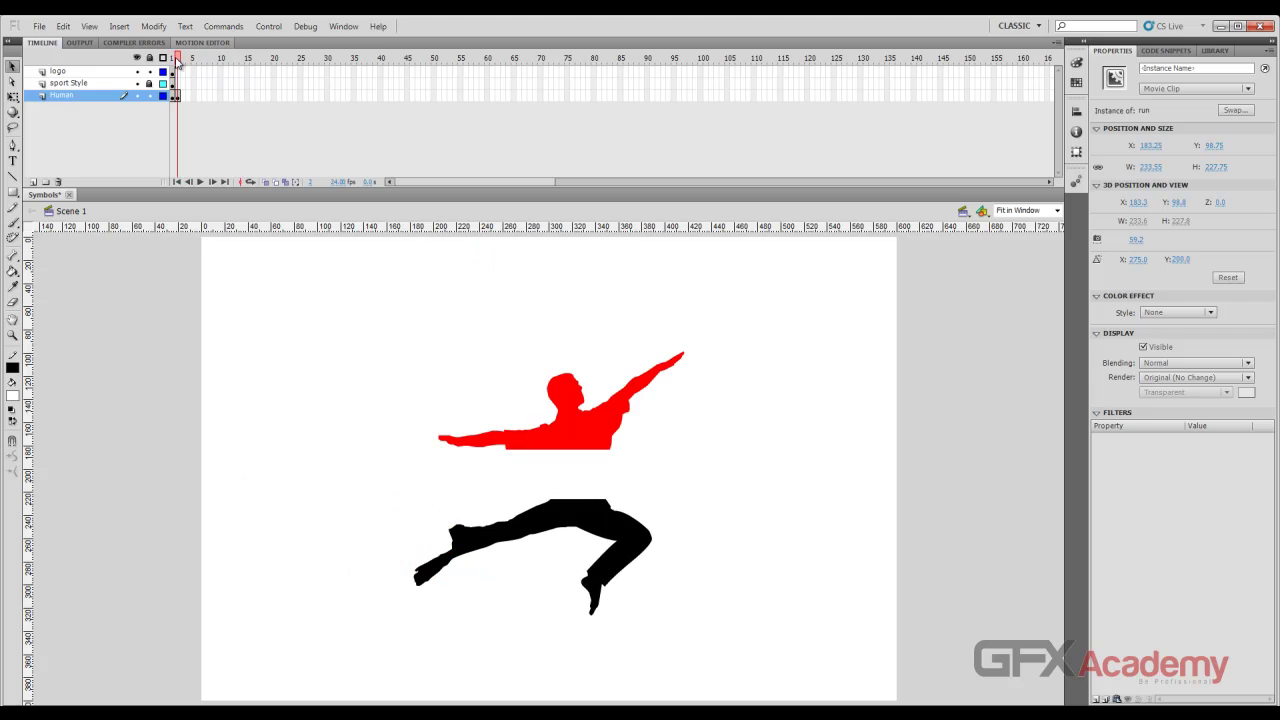
{"action": "left_click", "coordinate": [772, 377]}
{"action": "left_click", "coordinate": [592, 426]}
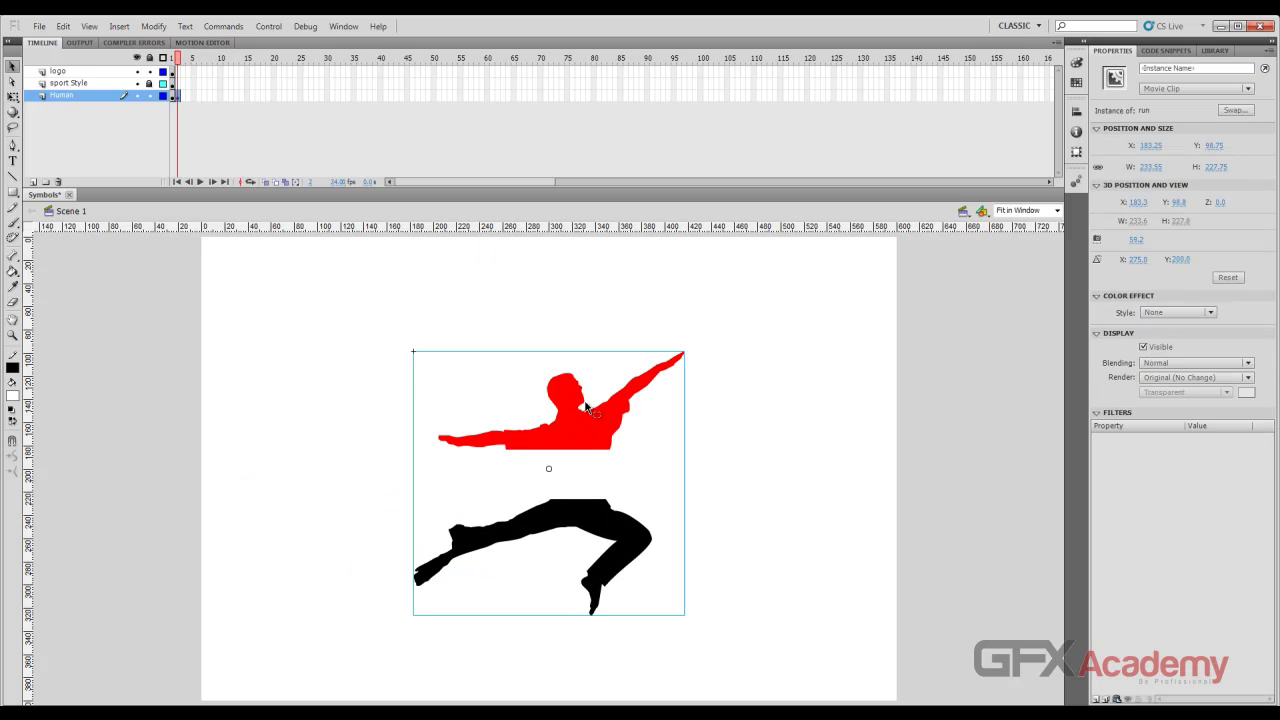
{"action": "left_click", "coordinate": [1216, 52]}
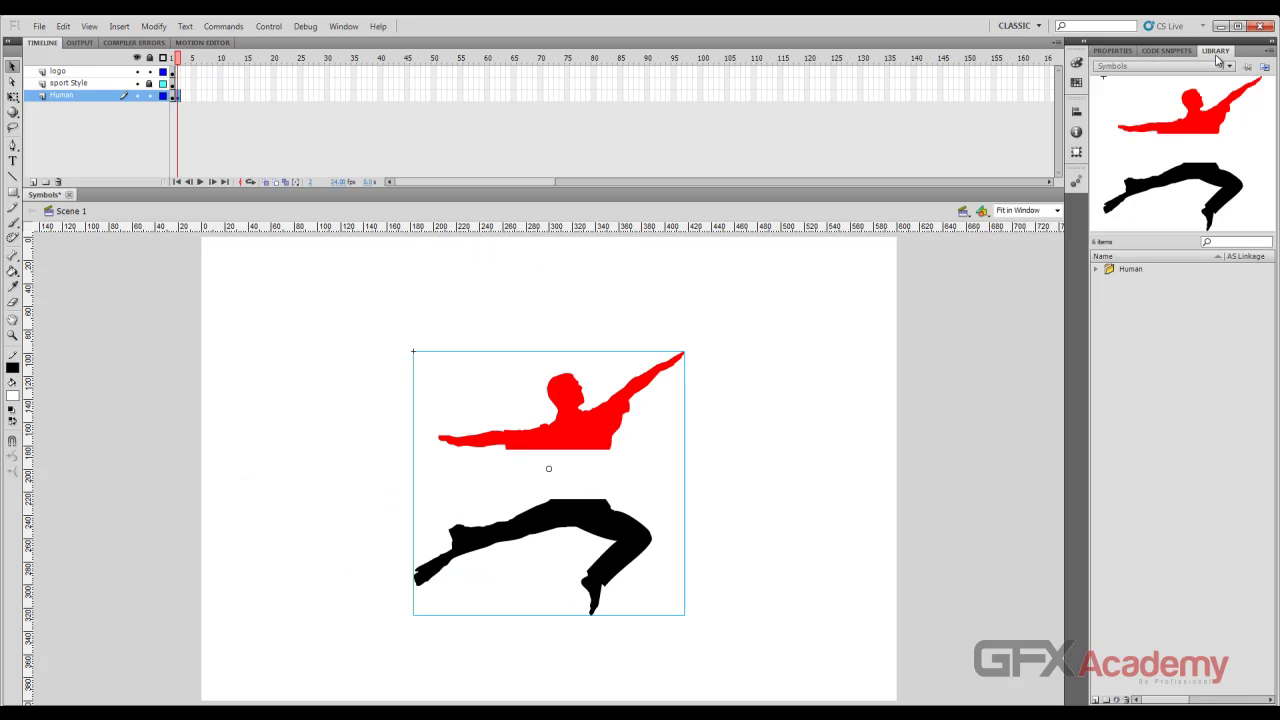
{"action": "left_click", "coordinate": [1097, 270]}
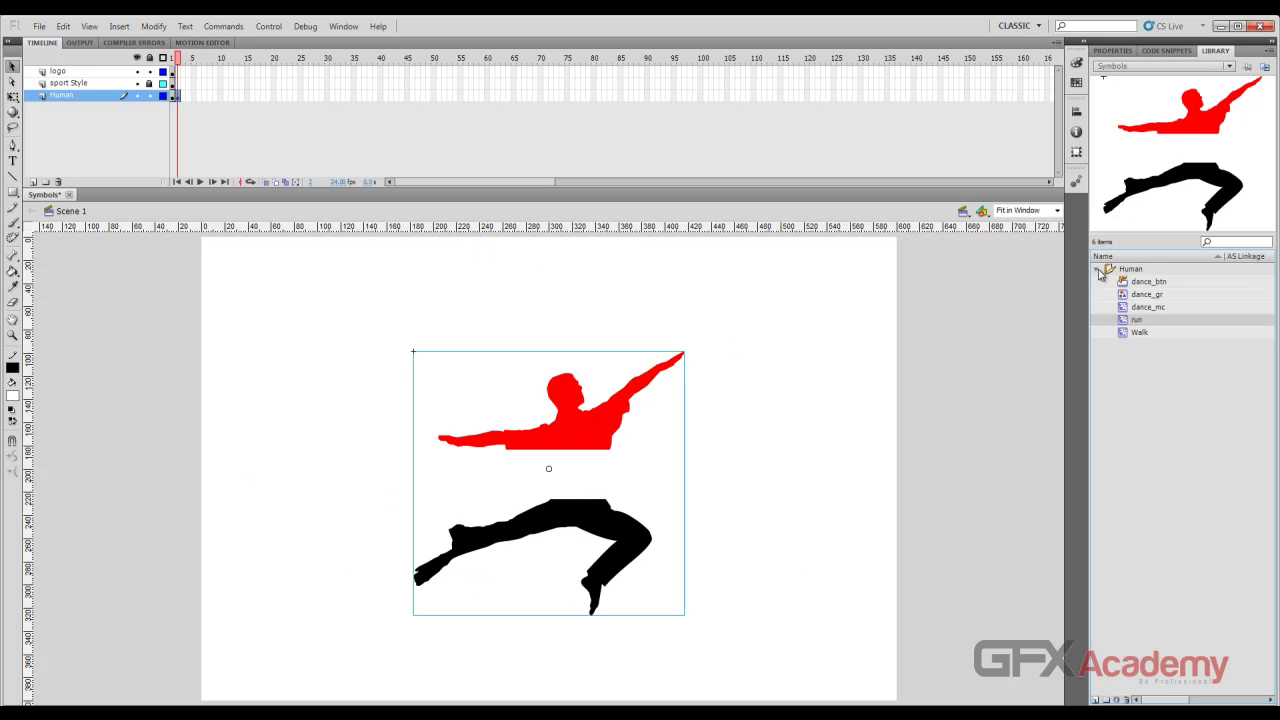
Place two instances of the run symbol on either side of the existing figure in frame 2
{"action": "left_click", "coordinate": [1139, 322]}
{"action": "double_click", "coordinate": [1136, 320]}
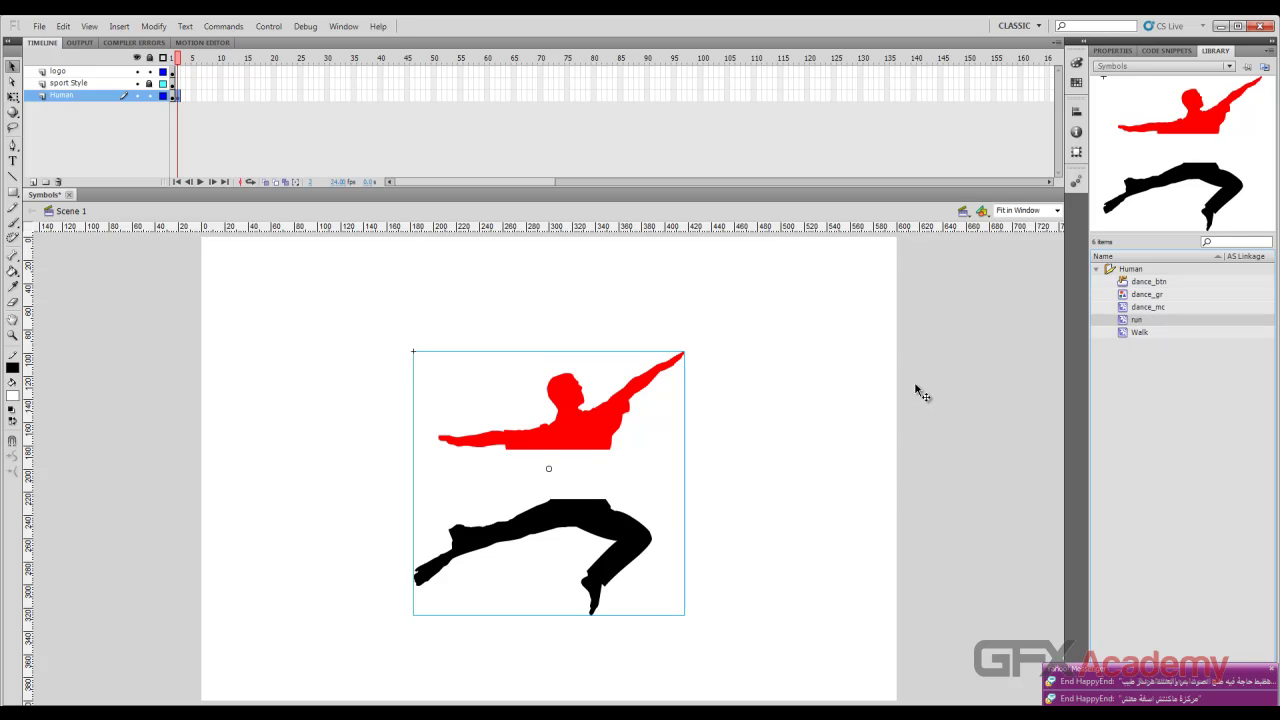
{"action": "left_click_drag", "start_coordinate": [1127, 322], "coordinate": [276, 388]}
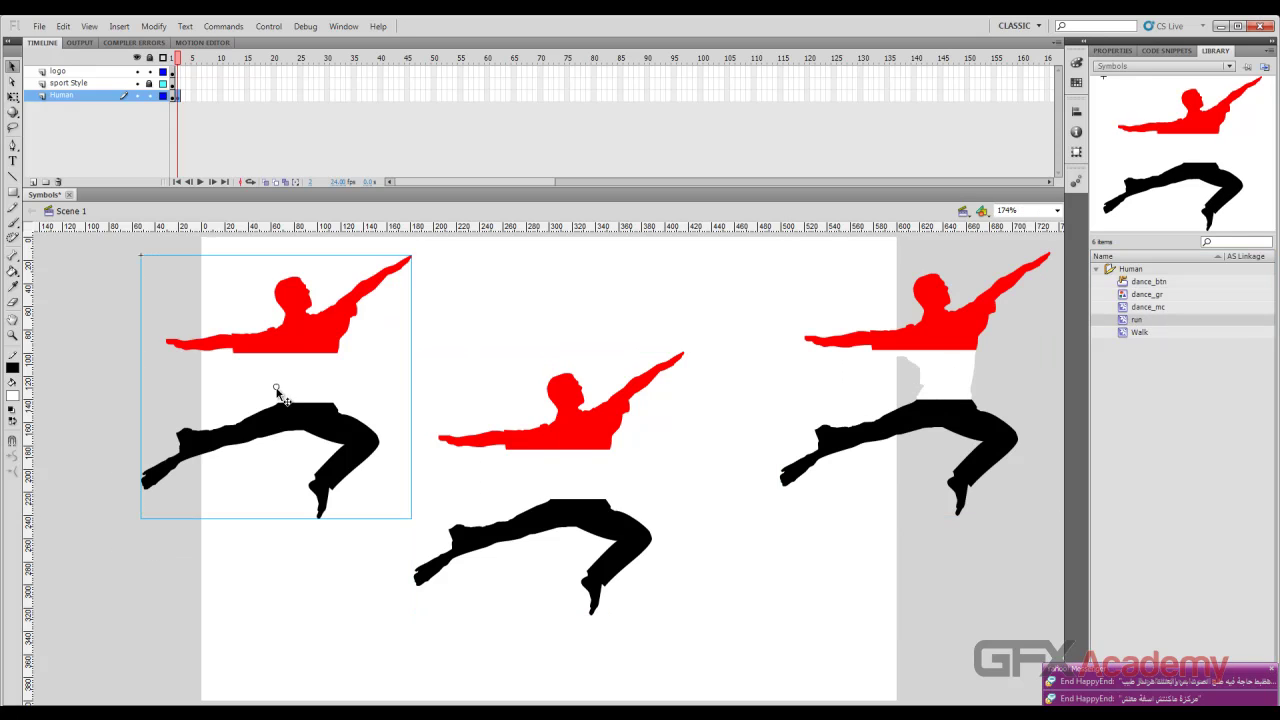
Delete the two extra run instances from frame 2, keeping only the central figure
{"action": "left_click_drag", "start_coordinate": [942, 327], "coordinate": [912, 342]}
{"action": "key", "text": "Delete"}
{"action": "left_click", "coordinate": [296, 332]}
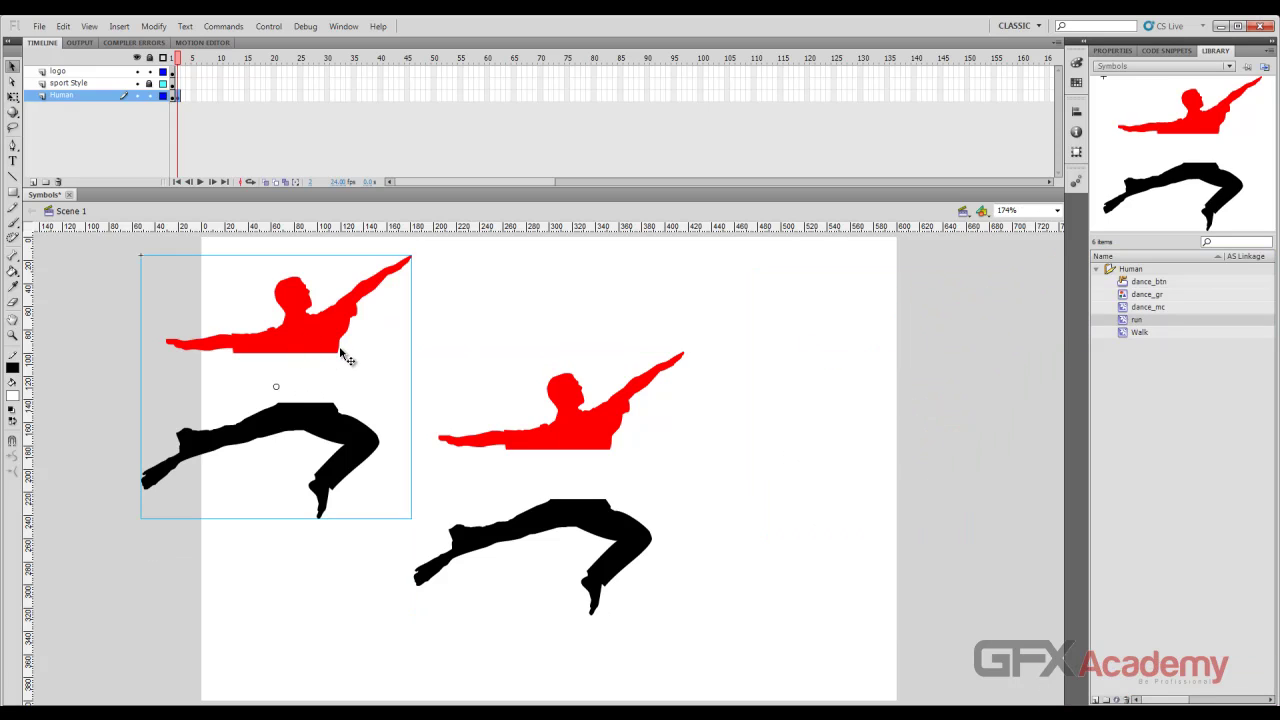
{"action": "key", "text": "Delete"}
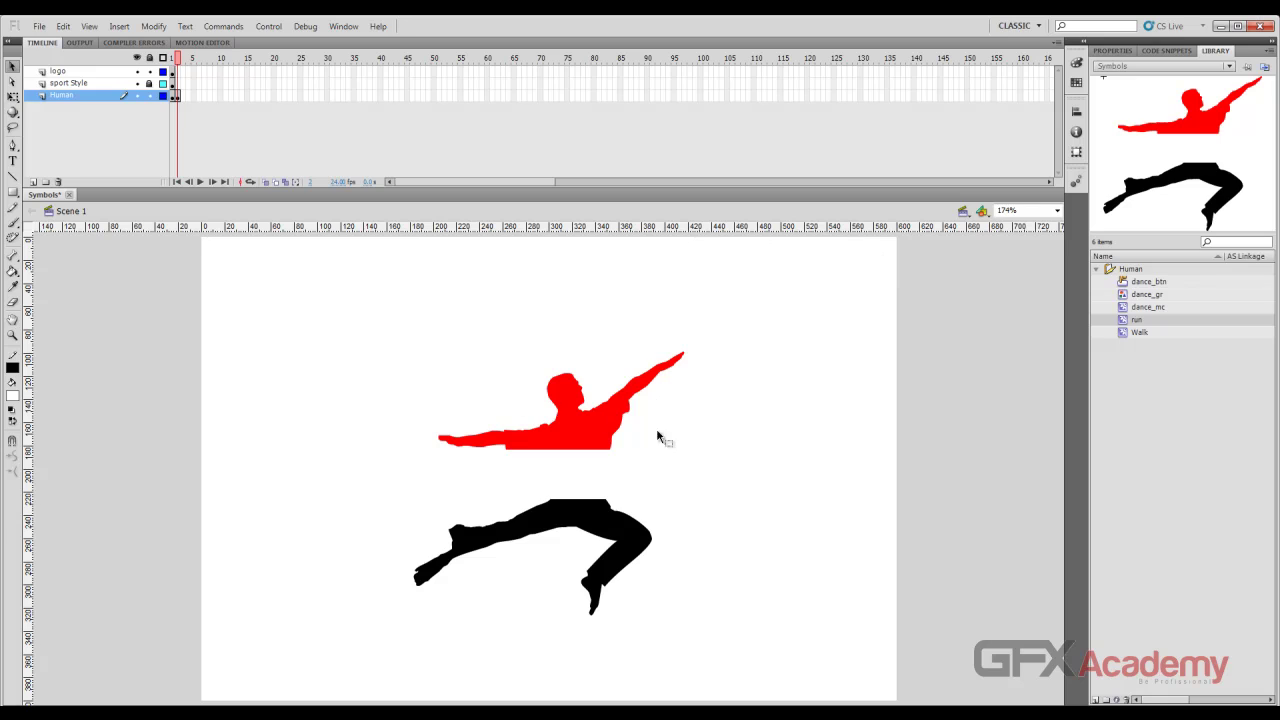
Remove frame 2 from the Human layer
{"action": "left_click", "coordinate": [180, 98]}
{"action": "right_click", "coordinate": [178, 97]}
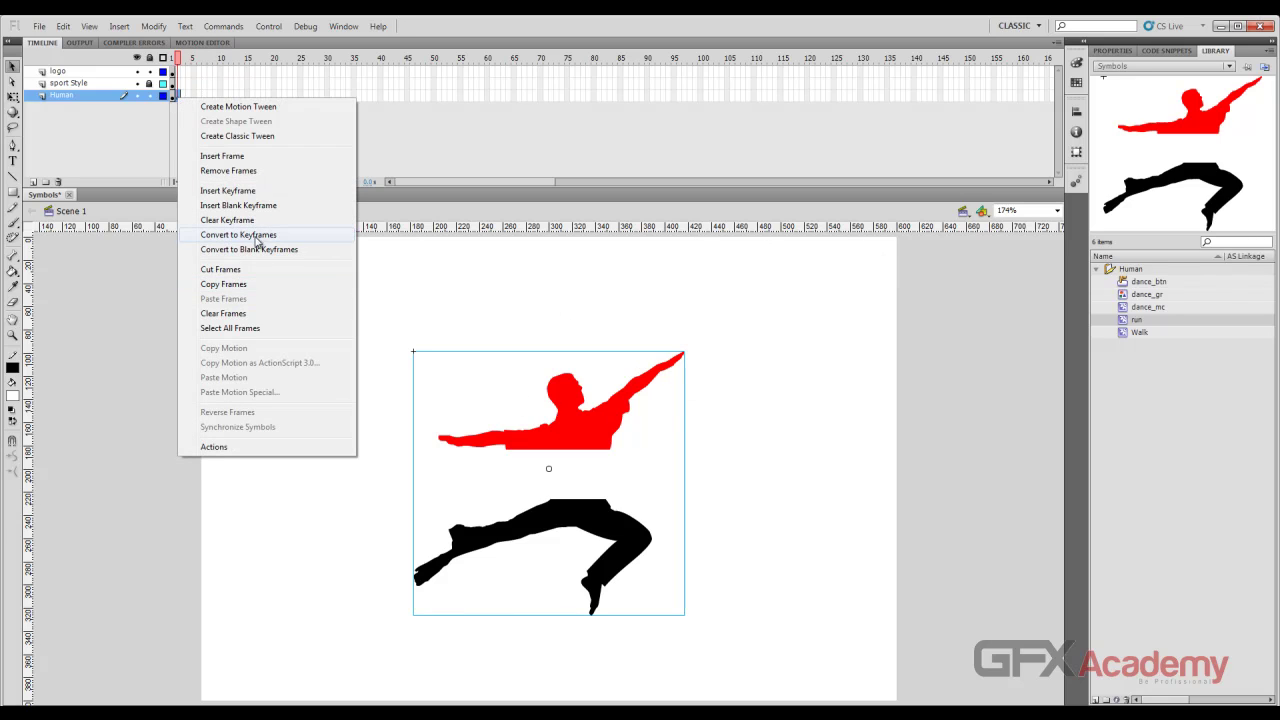
{"action": "left_click", "coordinate": [266, 171]}
Inspect the contents of the central dance_mc symbol and return to Scene 1
{"action": "left_click", "coordinate": [594, 428]}
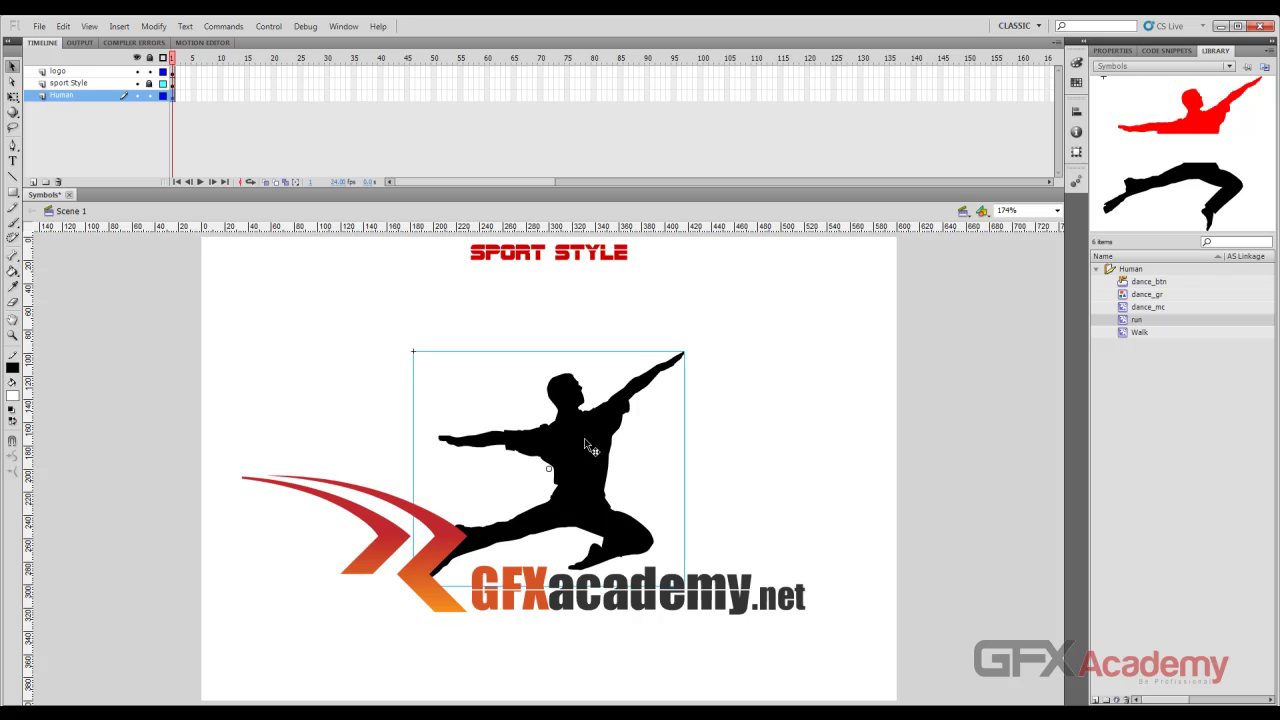
{"action": "double_click", "coordinate": [497, 439]}
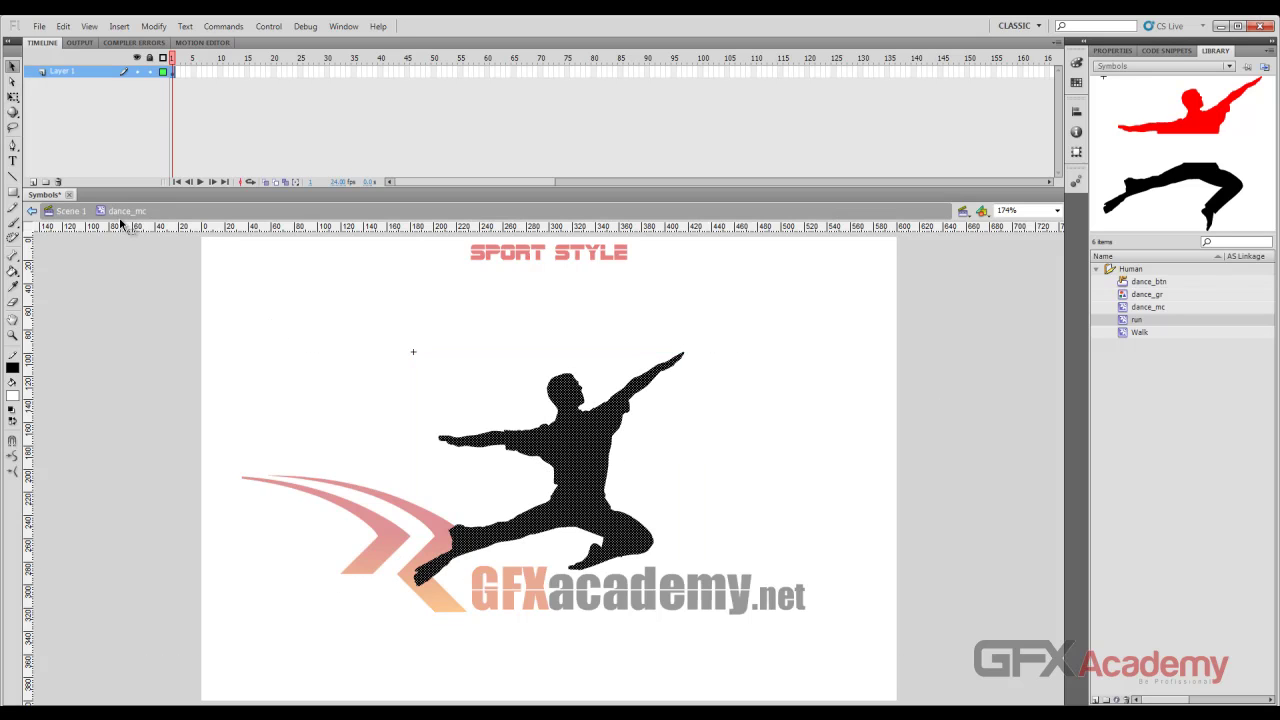
{"action": "left_click", "coordinate": [79, 219]}
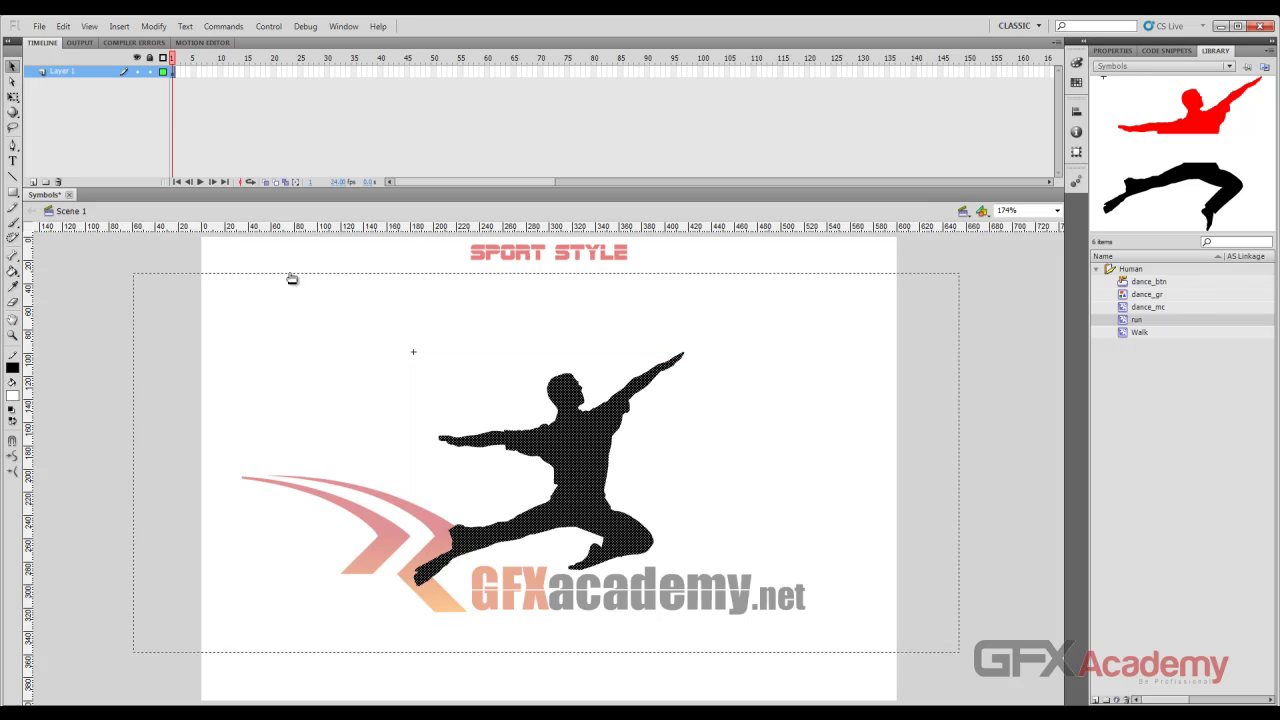
Place a run instance to the left of the central dancer and a Walk instance to its right
{"action": "left_click", "coordinate": [1145, 331]}
{"action": "left_click_drag", "start_coordinate": [1140, 321], "coordinate": [283, 378]}
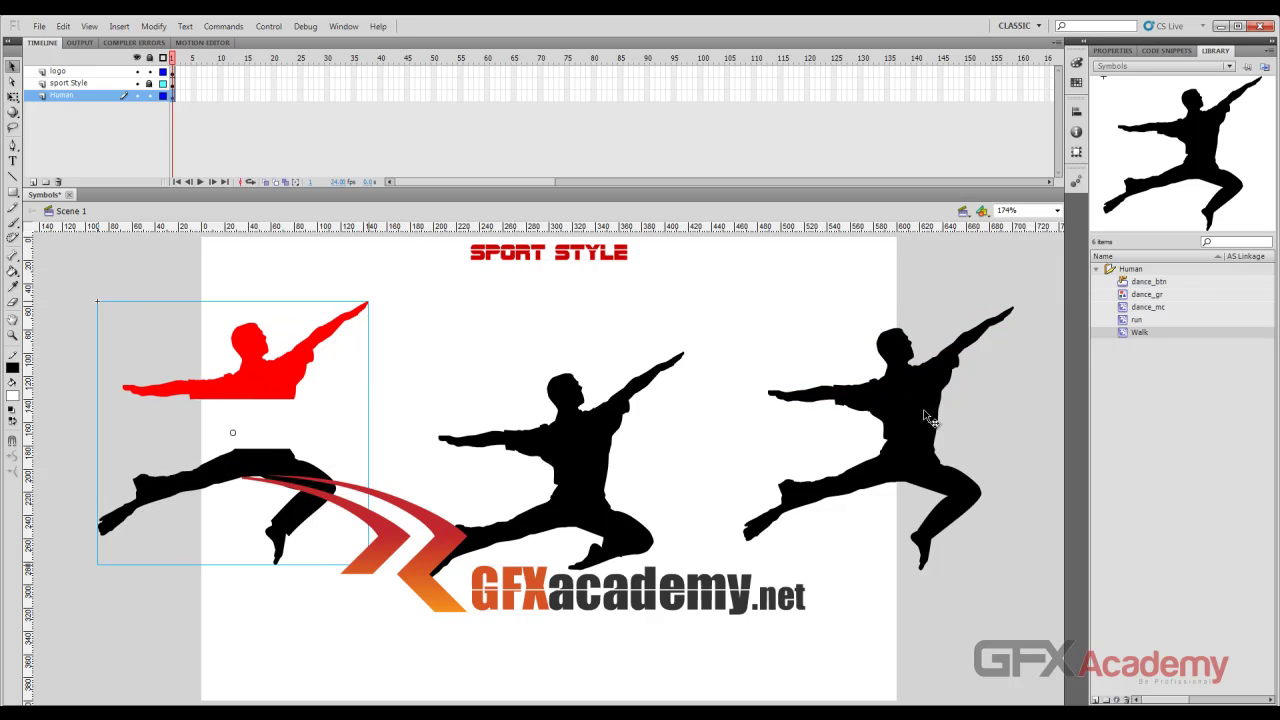
{"action": "left_click_drag", "start_coordinate": [923, 414], "coordinate": [880, 376]}
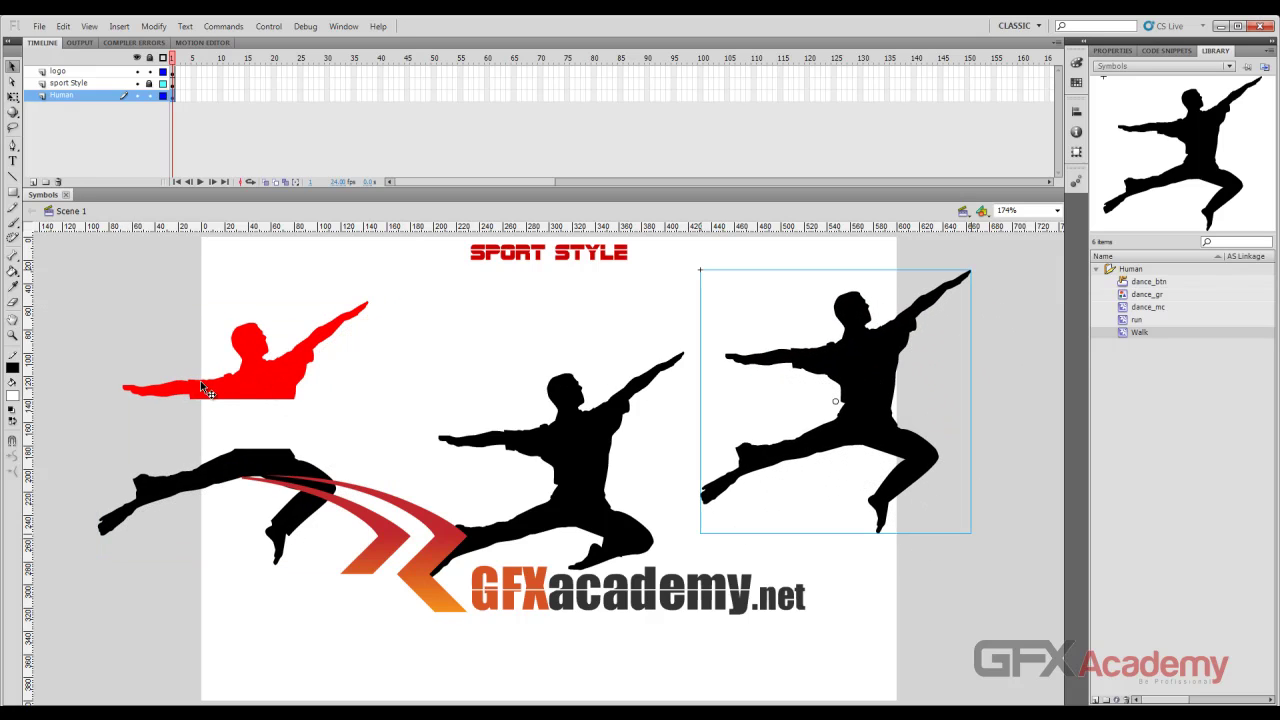
{"action": "left_click_drag", "start_coordinate": [210, 385], "coordinate": [296, 343]}
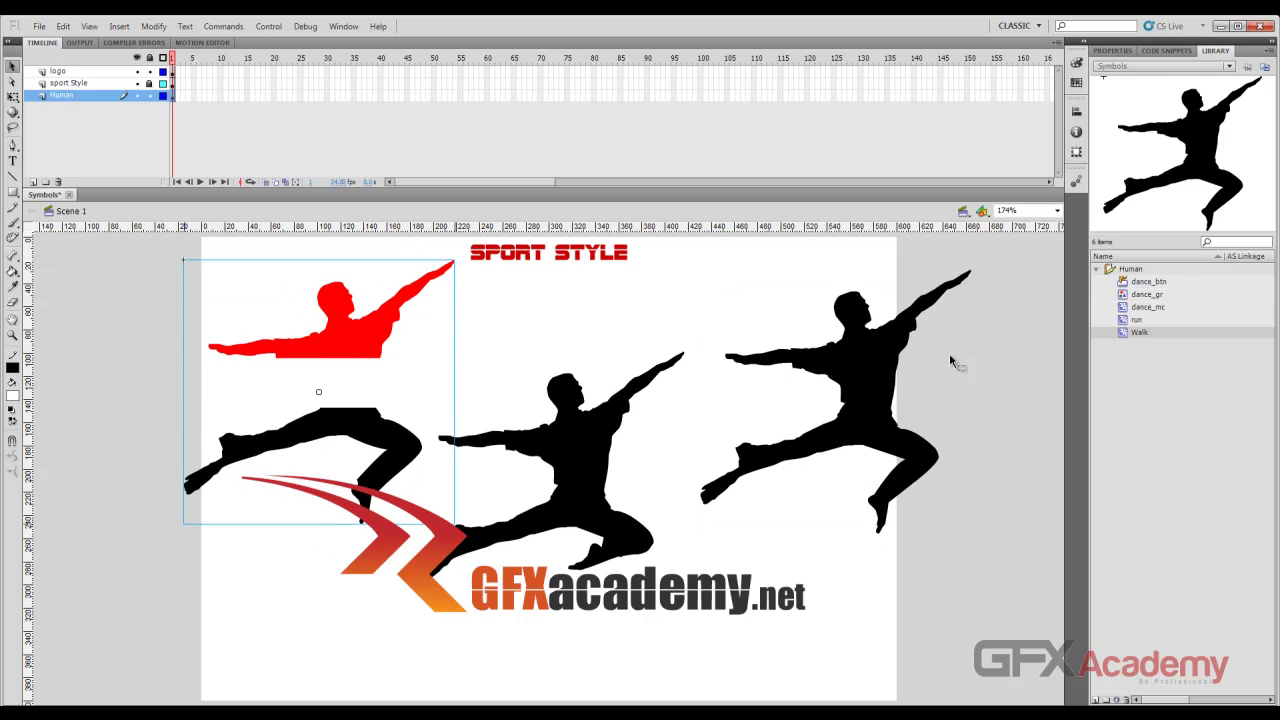
Add dance_gr and dance_btn instances to the stage and stack all the added figures over the central dancer
{"action": "left_click", "coordinate": [1134, 295]}
{"action": "left_click_drag", "start_coordinate": [1124, 296], "coordinate": [851, 620]}
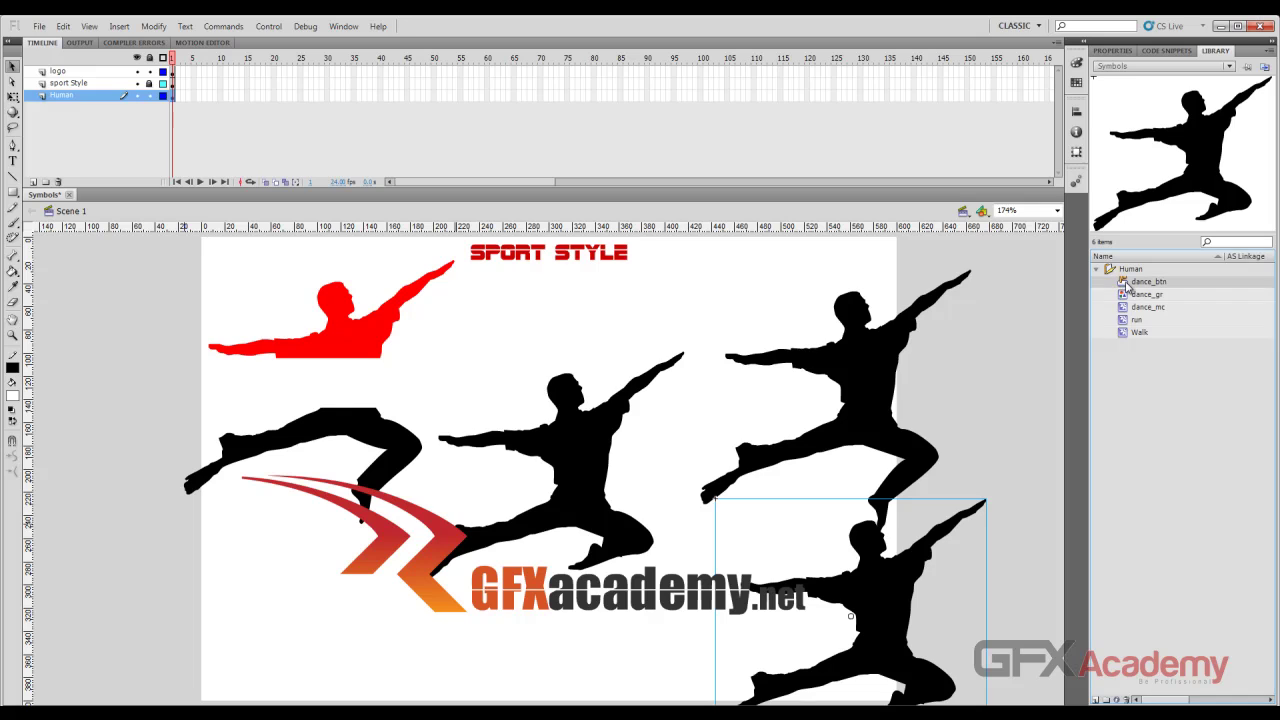
{"action": "left_click_drag", "start_coordinate": [1124, 285], "coordinate": [838, 375]}
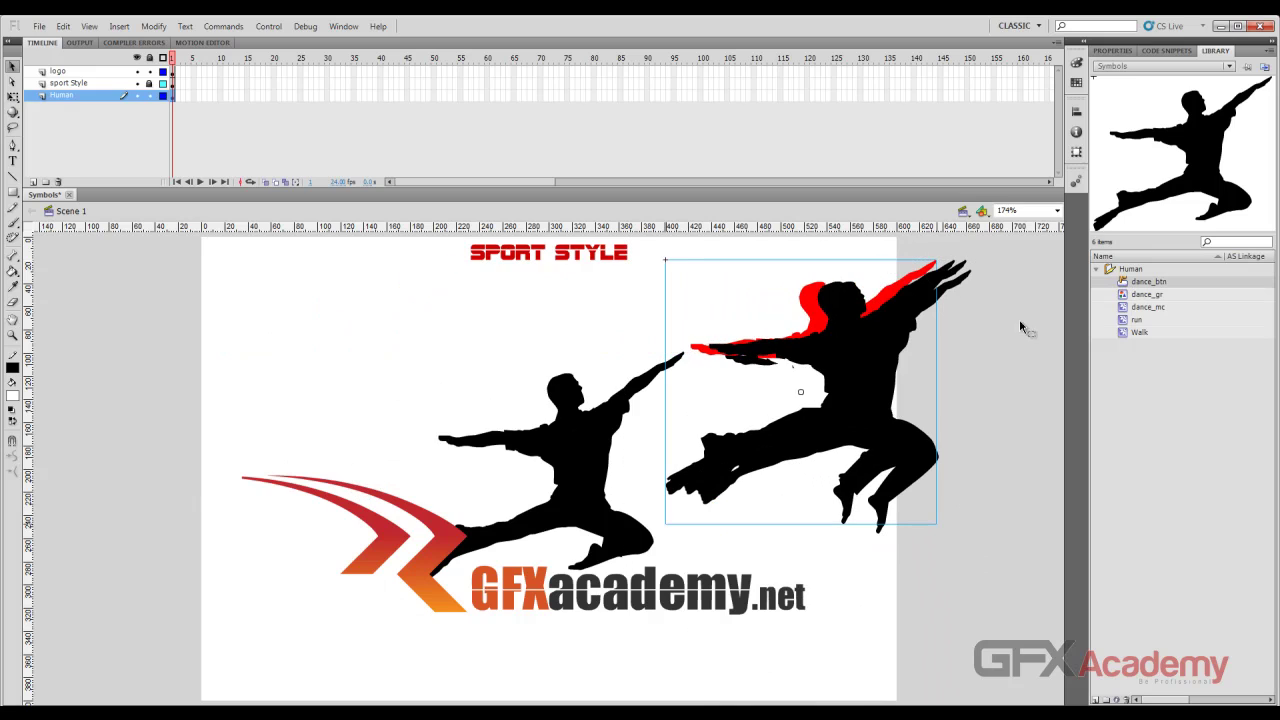
{"action": "left_click_drag", "start_coordinate": [1019, 322], "coordinate": [823, 443]}
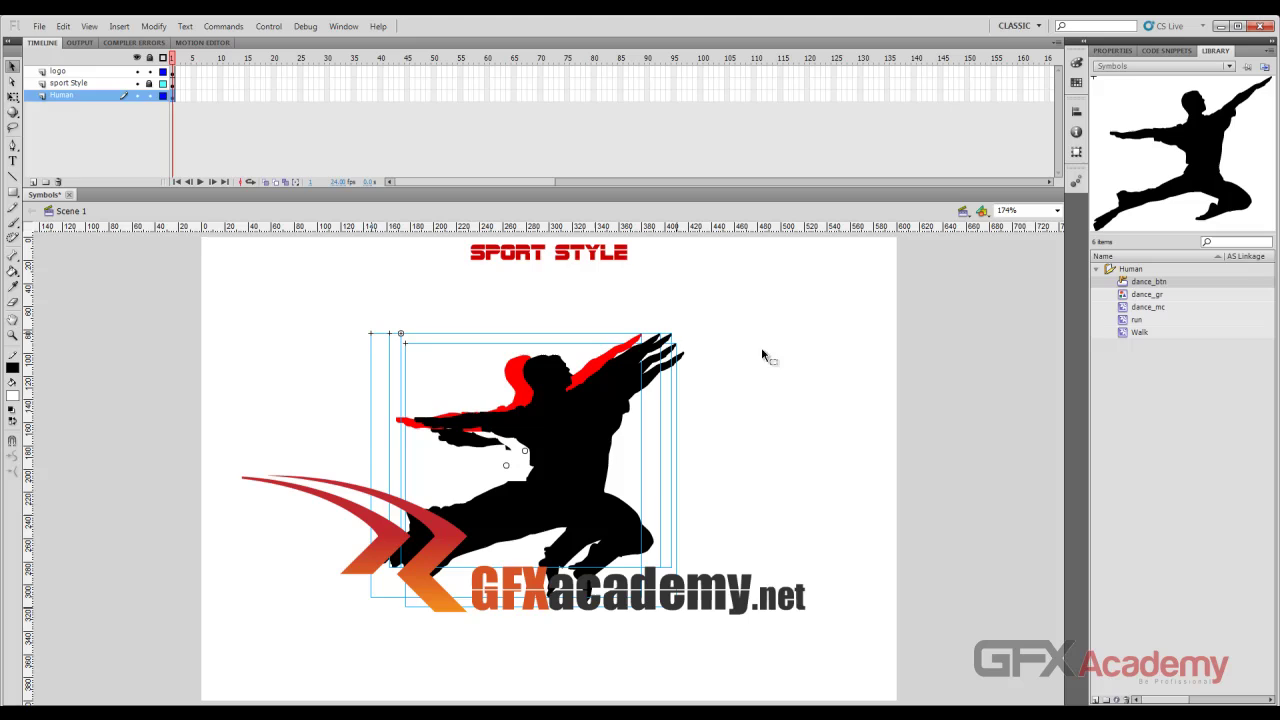
Select all the stacked figures and align them by their right edges and vertical centers
{"action": "left_click_drag", "start_coordinate": [774, 349], "coordinate": [236, 443]}
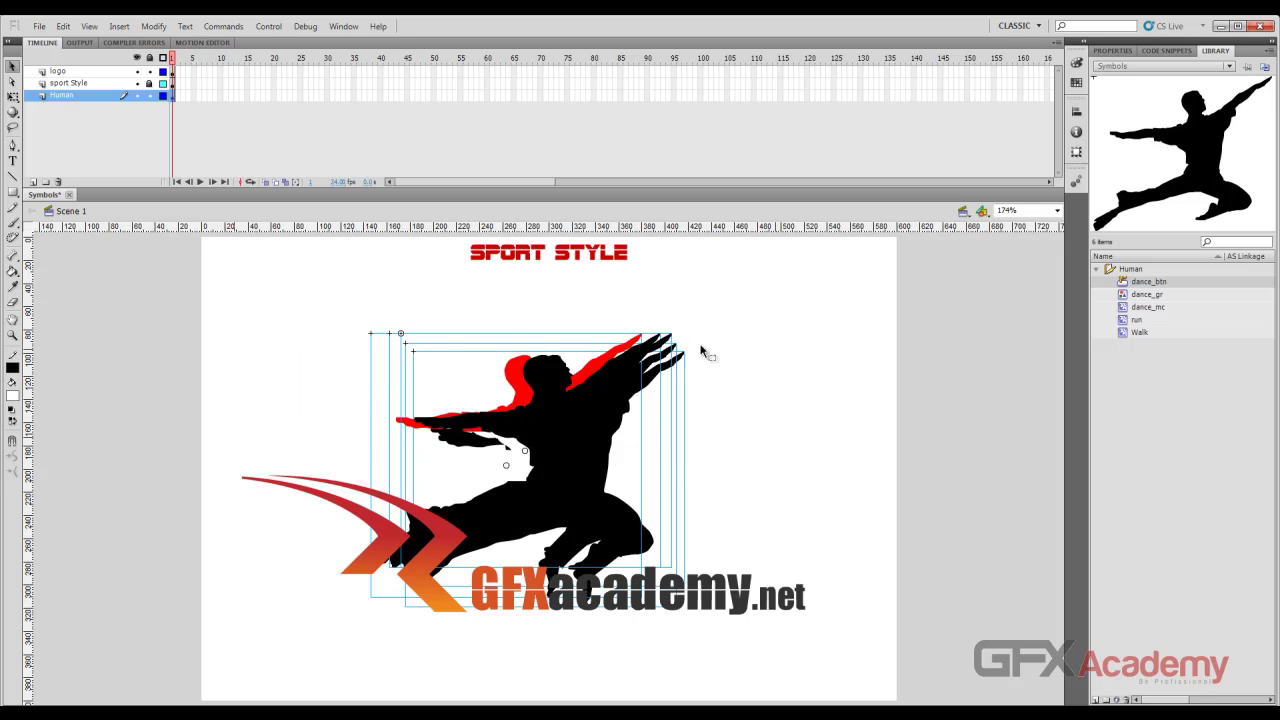
{"action": "left_click", "coordinate": [1076, 111]}
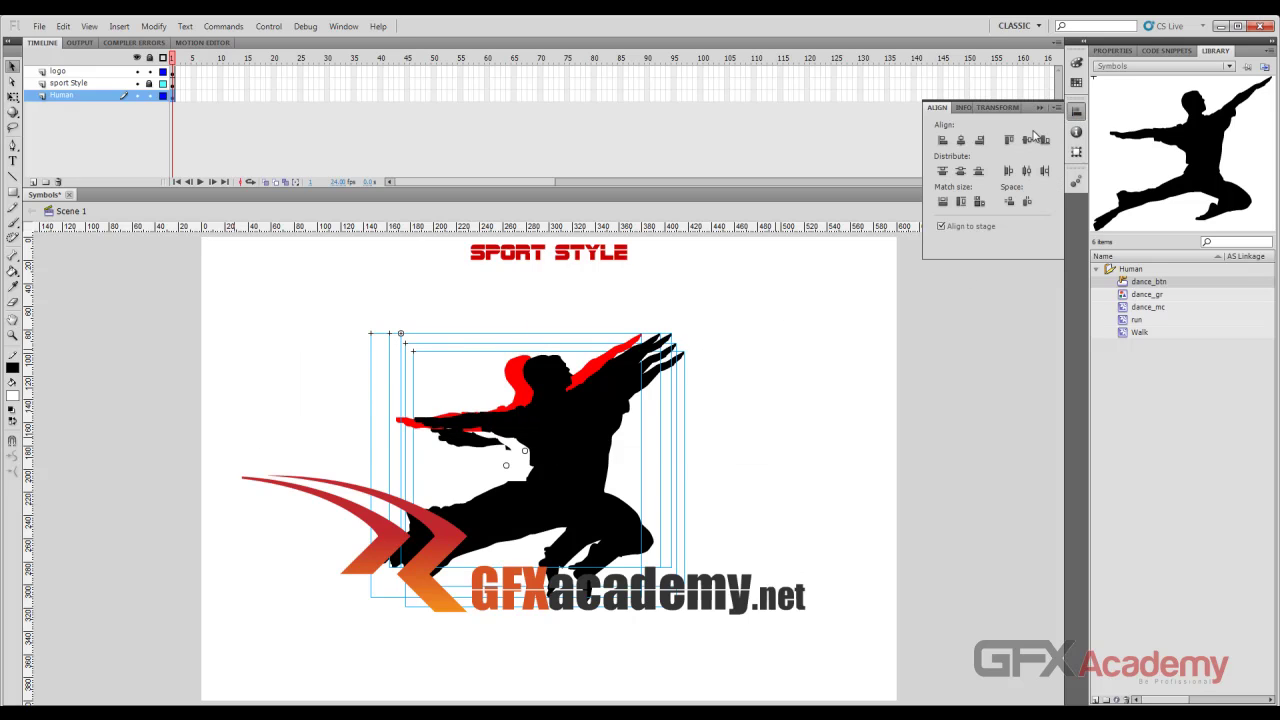
{"action": "left_click", "coordinate": [978, 141]}
{"action": "left_click", "coordinate": [1027, 141]}
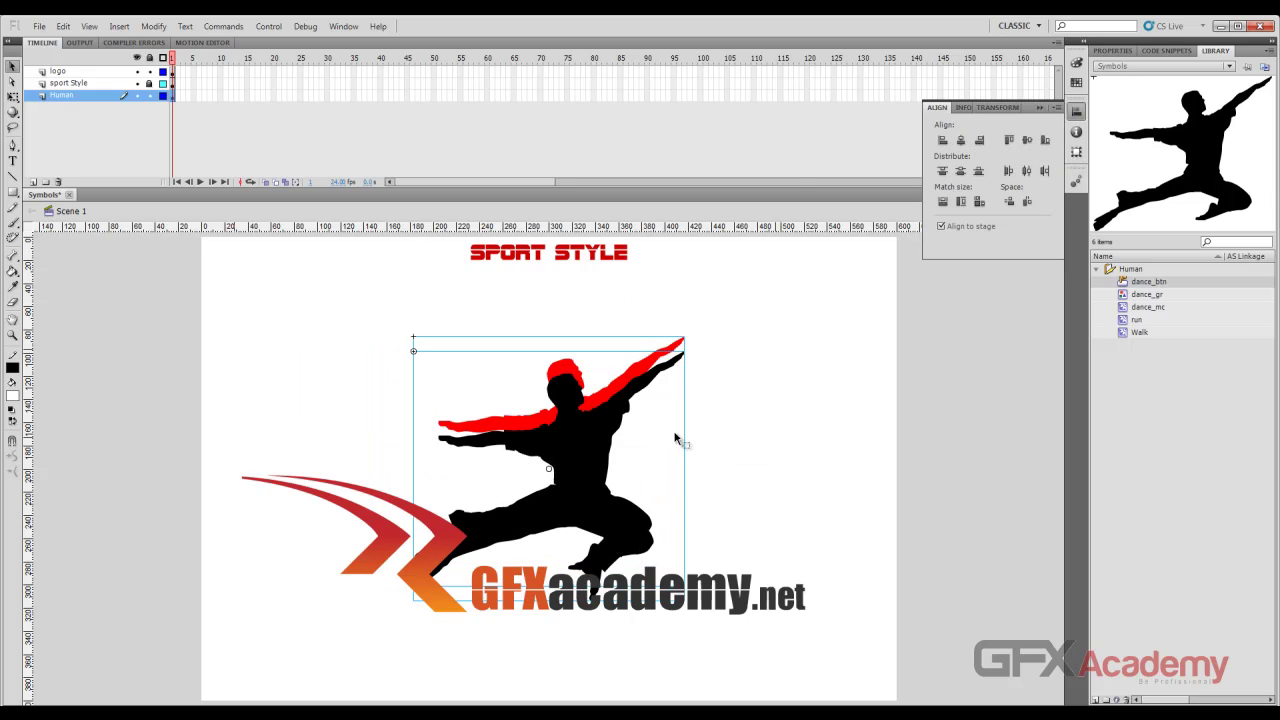
{"action": "key", "text": "ctrl+k"}
Select the aligned figures and review the Walk, run, dance_mc, dance_gr and dance_btn symbols in the library
{"action": "left_click", "coordinate": [733, 339]}
{"action": "left_click_drag", "start_coordinate": [799, 322], "coordinate": [285, 478]}
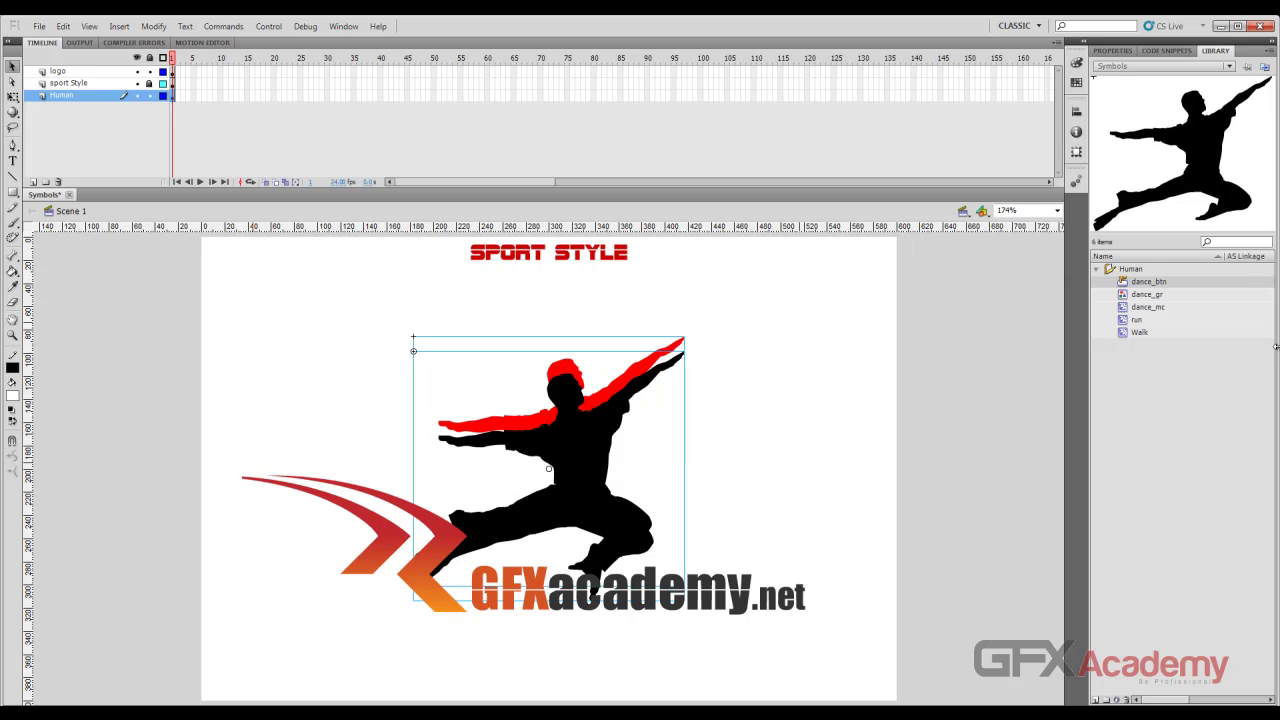
{"action": "left_click", "coordinate": [1159, 333]}
{"action": "left_click", "coordinate": [1148, 318]}
{"action": "left_click", "coordinate": [1148, 309]}
{"action": "left_click", "coordinate": [1147, 295]}
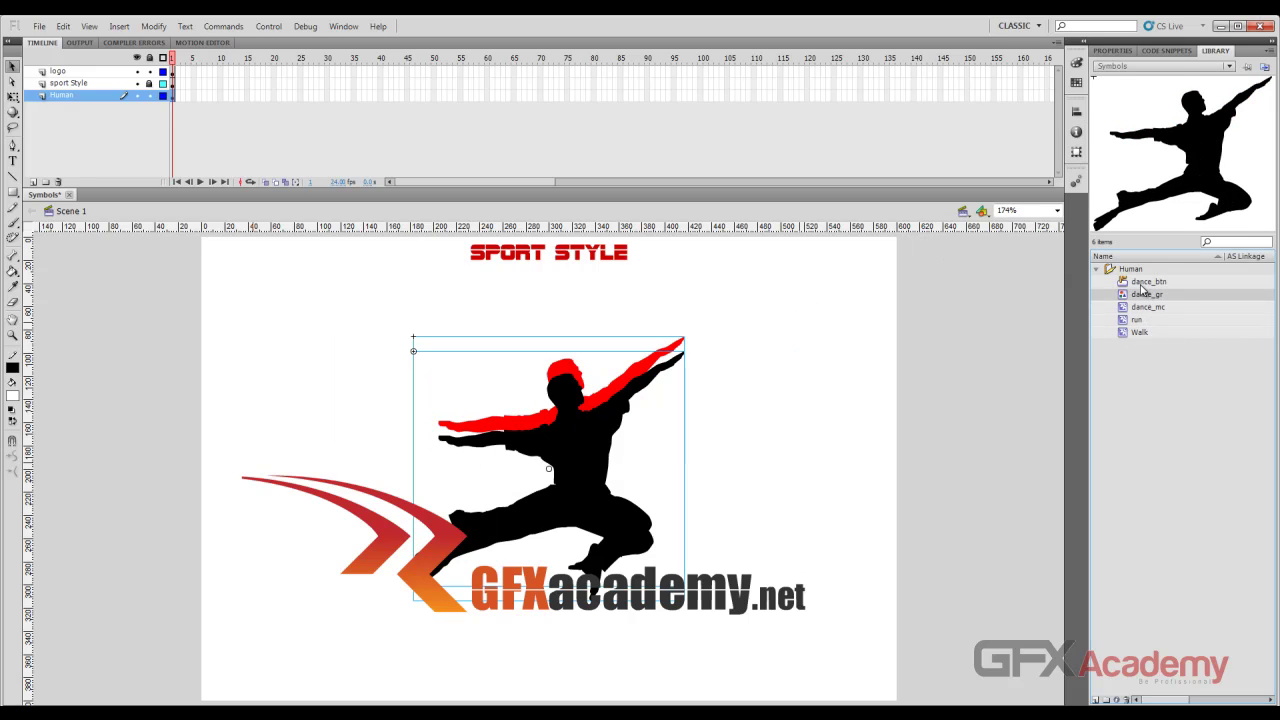
{"action": "left_click", "coordinate": [1145, 283]}
Group the aligned figures and move the group toward the upper-left area of the stage
{"action": "left_click_drag", "start_coordinate": [758, 327], "coordinate": [265, 440]}
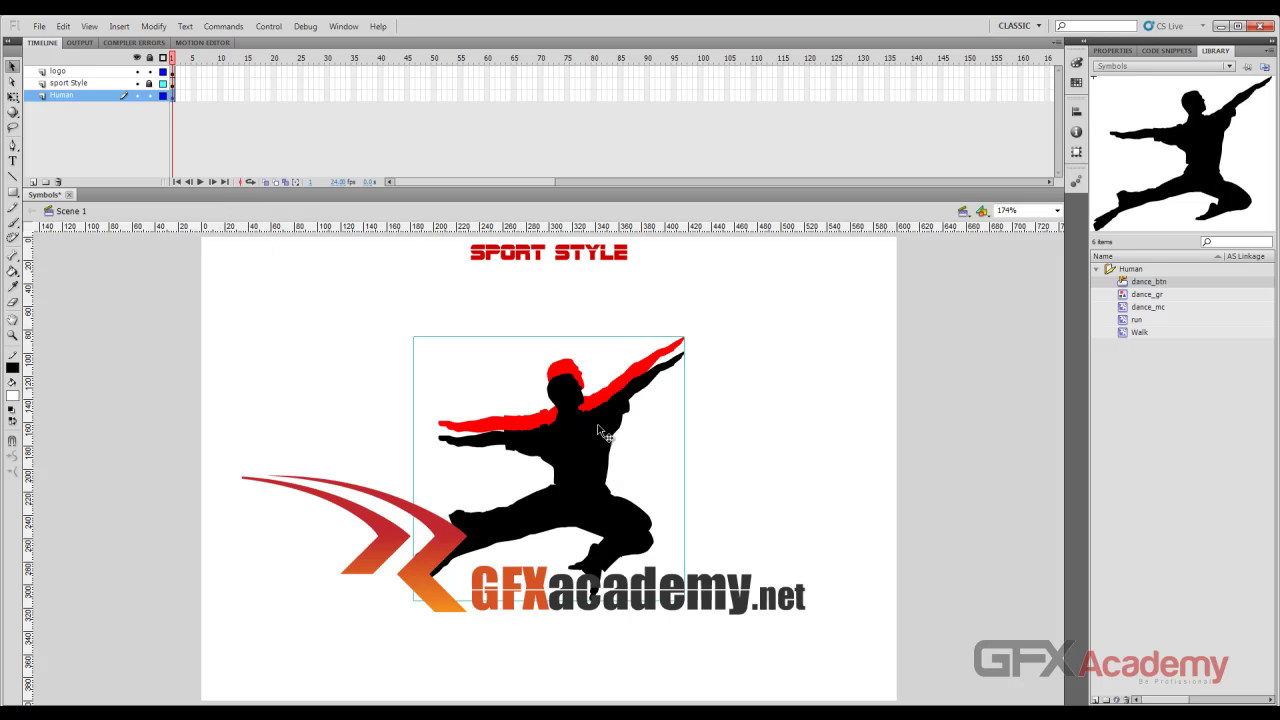
{"action": "left_click_drag", "start_coordinate": [608, 443], "coordinate": [562, 402]}
{"action": "mouse_move", "coordinate": [476, 425]}
{"action": "left_mouse_down"}
{"action": "mouse_move", "coordinate": [789, 394]}
{"action": "mouse_move", "coordinate": [468, 399]}
{"action": "mouse_move", "coordinate": [492, 418]}
{"action": "left_mouse_up"}
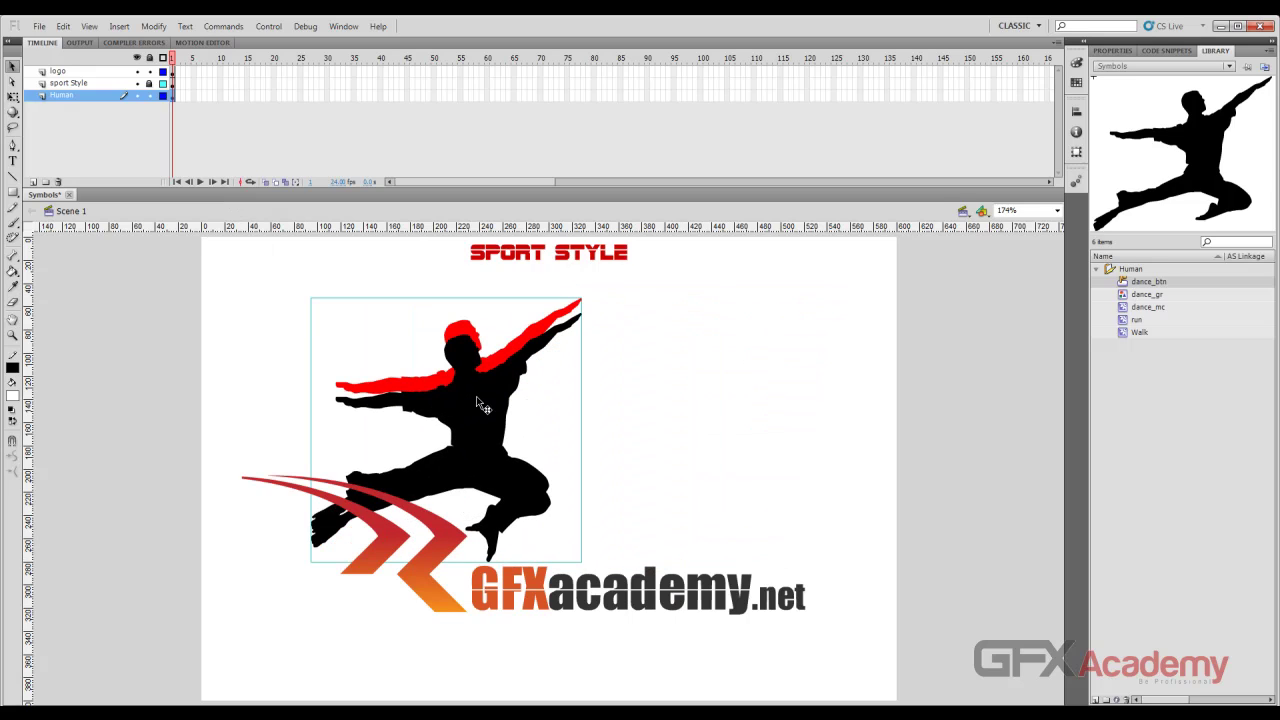
Open the group to examine the separate figures inside it and return to Scene 1
{"action": "double_click", "coordinate": [478, 403]}
{"action": "left_click_drag", "start_coordinate": [190, 312], "coordinate": [737, 418]}
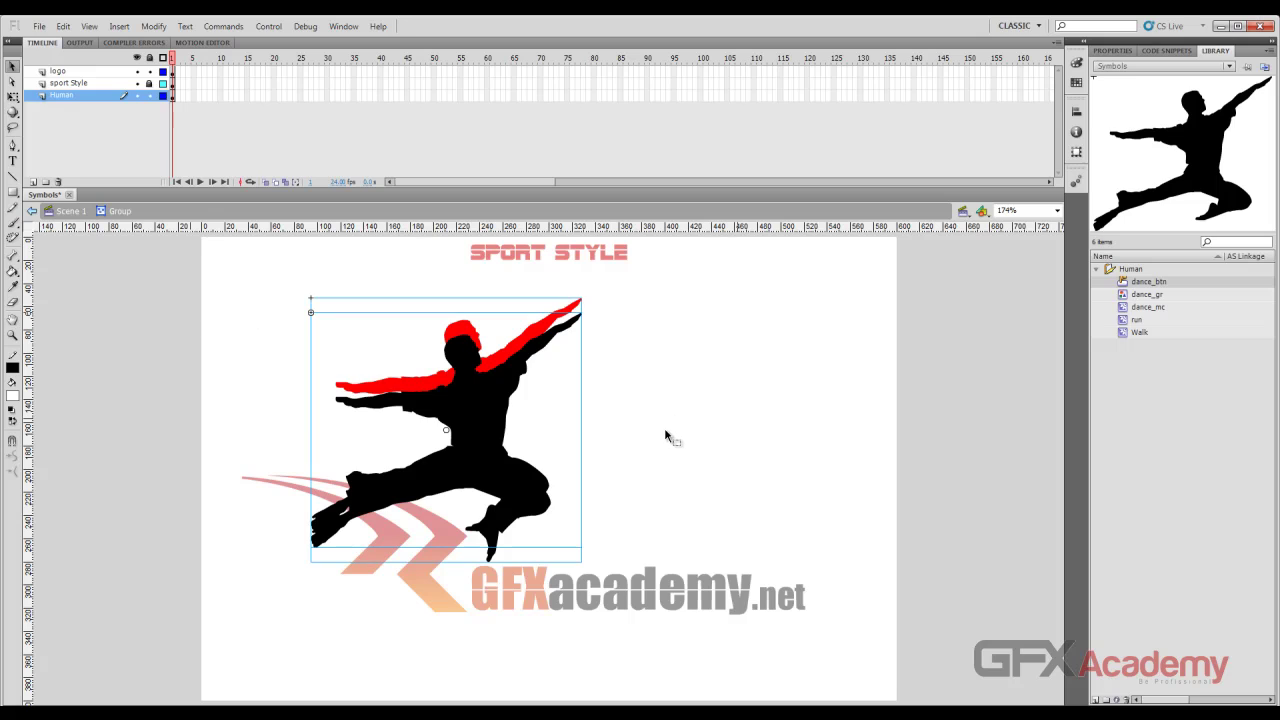
{"action": "left_click", "coordinate": [70, 211]}
Try moving the group as one object, undoing the first move and nudging it back and forth across the stage
{"action": "left_click_drag", "start_coordinate": [485, 400], "coordinate": [596, 429]}
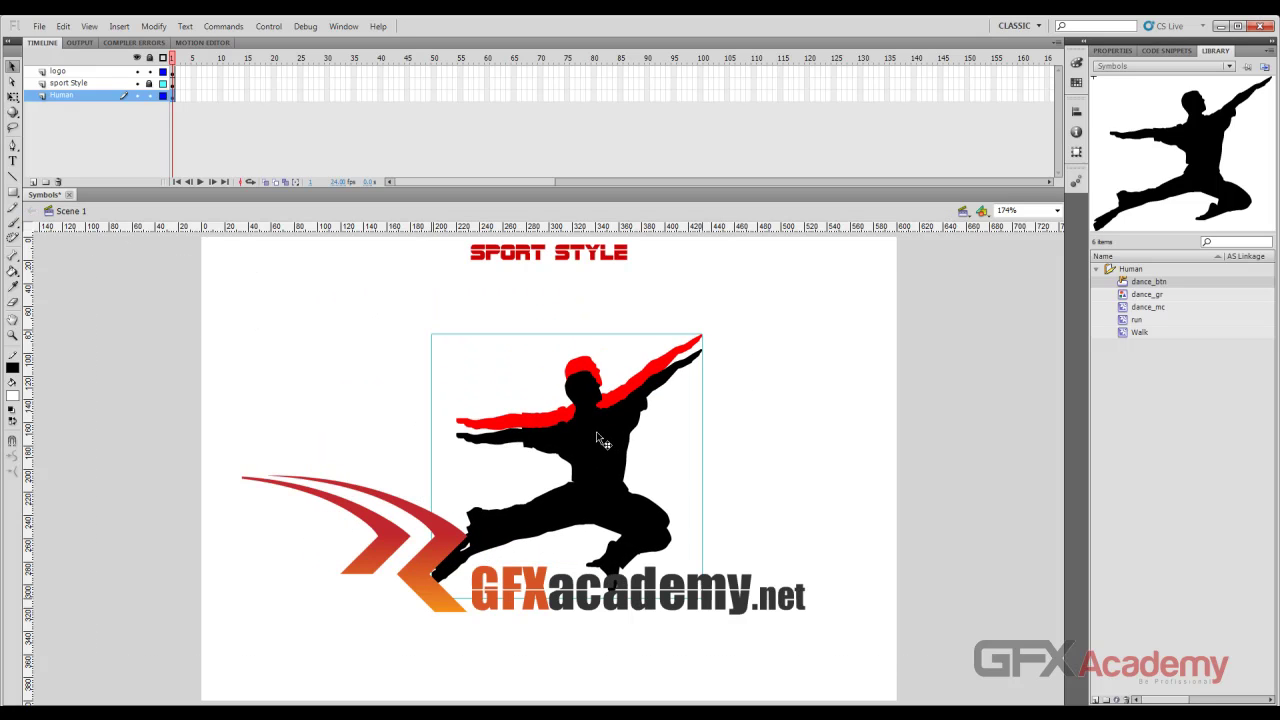
{"action": "key", "text": "ctrl+z"}
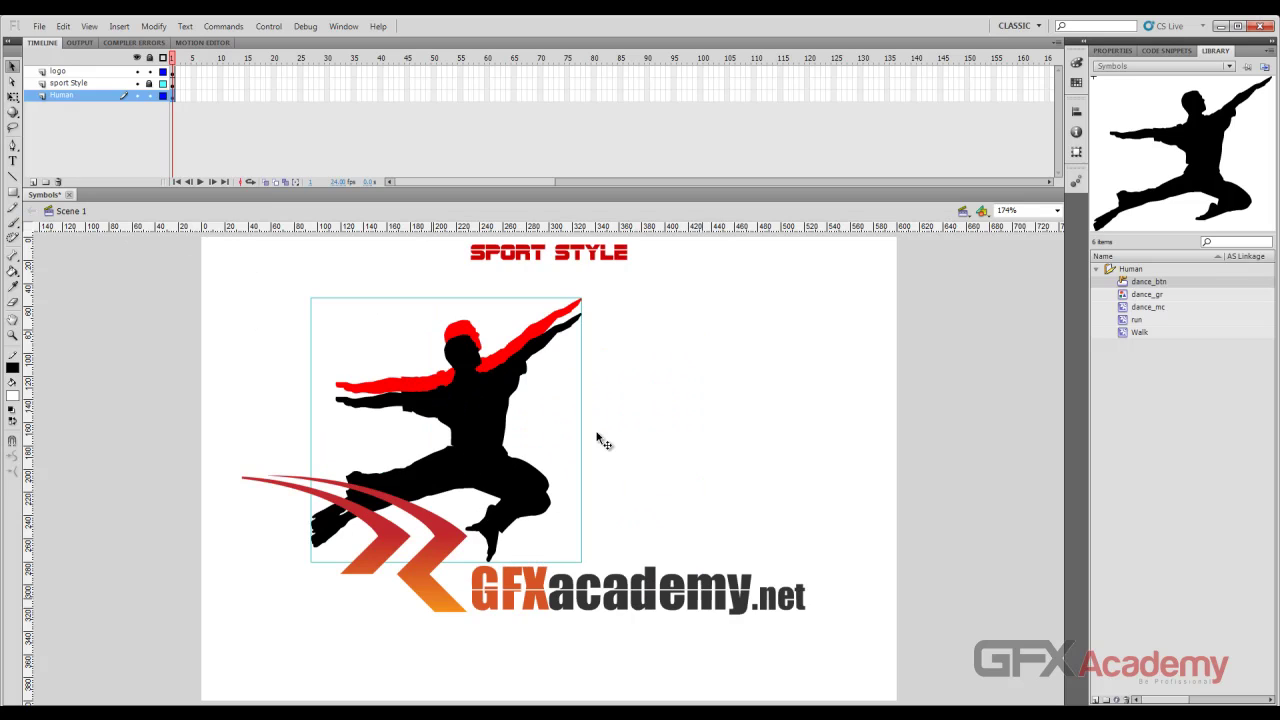
{"action": "key", "text": "shift+Right"}
{"action": "key", "text": "shift+Right"}
{"action": "key", "text": "shift+Right"}
{"action": "key", "text": "shift+Right"}
{"action": "key", "text": "shift+Right"}
{"action": "key", "text": "shift+Right"}
{"action": "key", "text": "shift+Right"}
{"action": "key", "text": "shift+Right"}
{"action": "key", "text": "shift+Right"}
{"action": "key", "text": "shift+Right"}
{"action": "key", "text": "shift+Right"}
{"action": "key", "text": "shift+Right"}
{"action": "key", "text": "shift+Right"}
{"action": "key", "text": "shift+Right"}
{"action": "key", "text": "shift+Right"}
{"action": "key", "text": "shift+Right"}
{"action": "key", "text": "shift+Right"}
{"action": "key", "text": "shift+Right"}
{"action": "key", "text": "shift+Right"}
{"action": "key", "text": "shift+Right"}
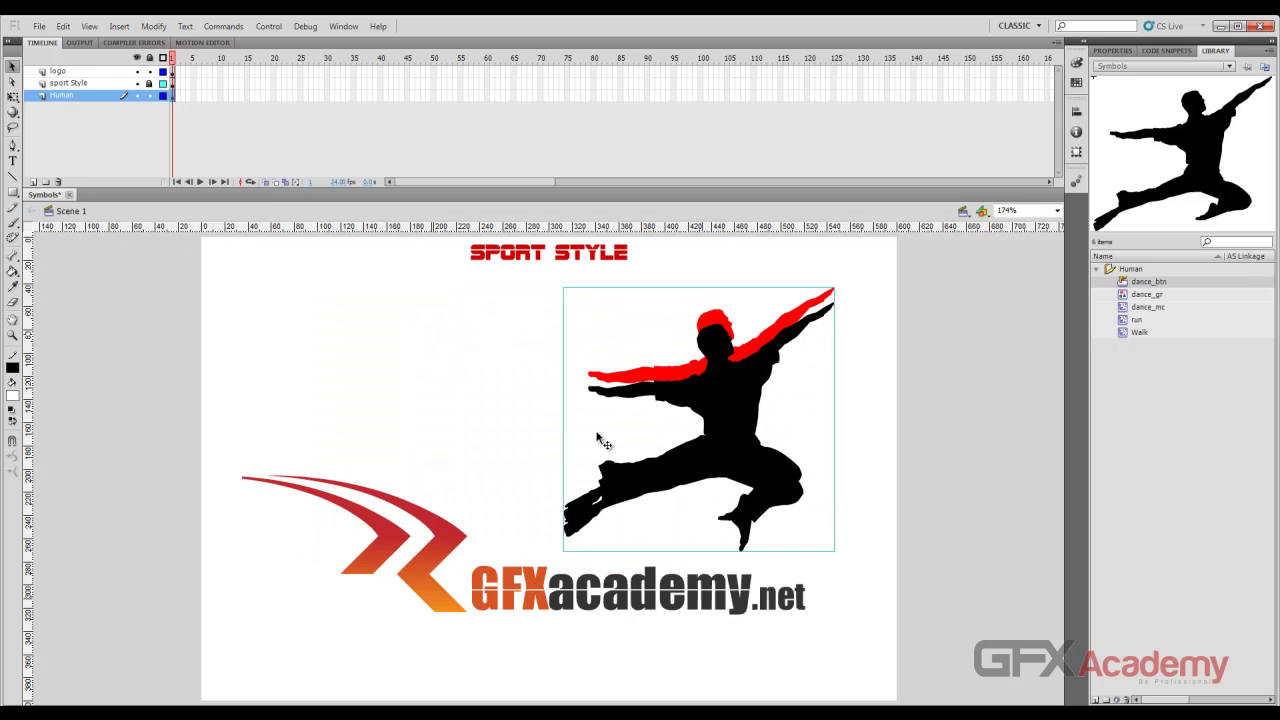
{"action": "key", "text": "shift+Left"}
{"action": "key", "text": "shift+Left"}
{"action": "key", "text": "shift+Left"}
{"action": "key", "text": "shift+Left"}
{"action": "key", "text": "shift+Left"}
{"action": "key", "text": "shift+Left"}
{"action": "key", "text": "shift+Left"}
{"action": "key", "text": "shift+Left"}
{"action": "key", "text": "shift+Left"}
{"action": "key", "text": "shift+Left"}
{"action": "key", "text": "shift+Left"}
{"action": "key", "text": "shift+Left"}
{"action": "key", "text": "shift+Left"}
{"action": "key", "text": "shift+Left"}
{"action": "key", "text": "shift+Left"}
{"action": "key", "text": "shift+Left"}
{"action": "key", "text": "shift+Right"}
{"action": "key", "text": "shift+Right"}
{"action": "key", "text": "shift+Right"}
{"action": "key", "text": "shift+Right"}
{"action": "key", "text": "shift+Right"}
{"action": "key", "text": "shift+Right"}
{"action": "key", "text": "shift+Right"}
{"action": "key", "text": "shift+Right"}
{"action": "key", "text": "shift+Right"}
{"action": "key", "text": "shift+Right"}
{"action": "key", "text": "shift+Right"}
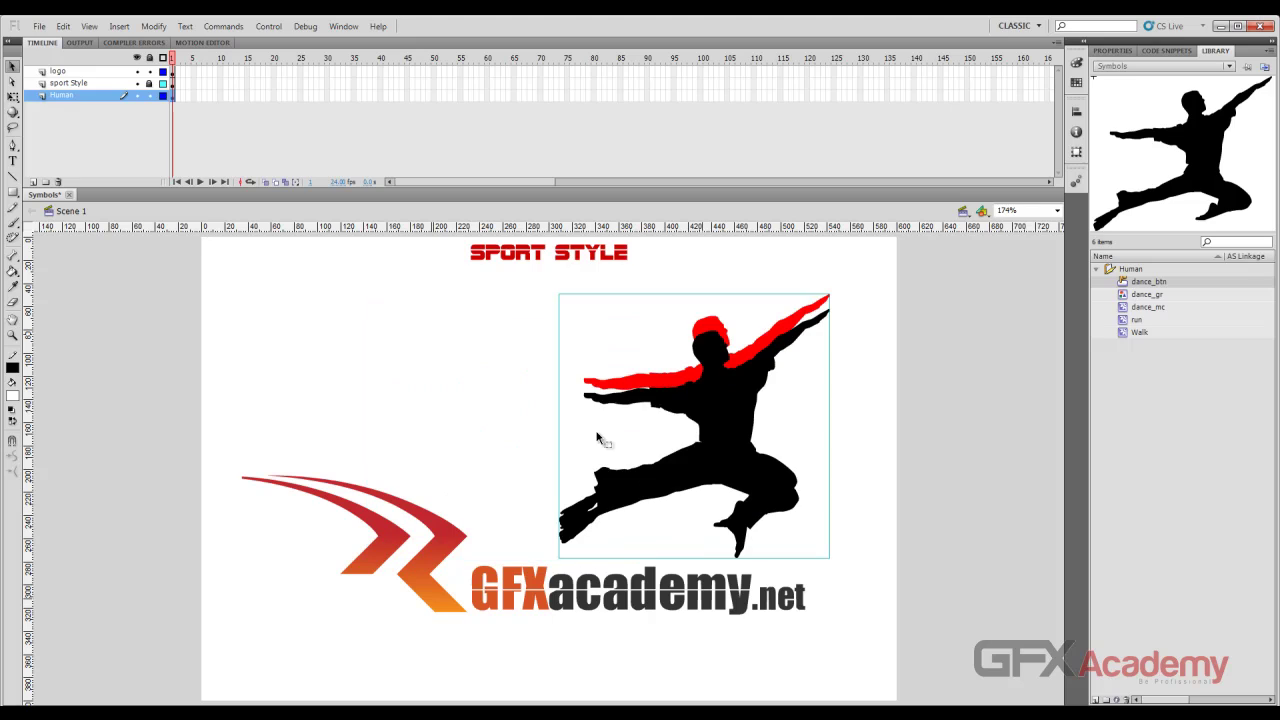
{"action": "key", "text": "shift+Left"}
{"action": "key", "text": "shift+Left"}
{"action": "key", "text": "shift+Left"}
{"action": "key", "text": "shift+Left"}
{"action": "key", "text": "shift+Left"}
{"action": "key", "text": "shift+Left"}
{"action": "key", "text": "shift+Left"}
{"action": "key", "text": "shift+Left"}
{"action": "key", "text": "shift+Down"}
{"action": "key", "text": "shift+Down"}
Convert all the ungrouped, aligned figures into one Graphic symbol named all
{"action": "left_click_drag", "start_coordinate": [791, 330], "coordinate": [315, 467]}
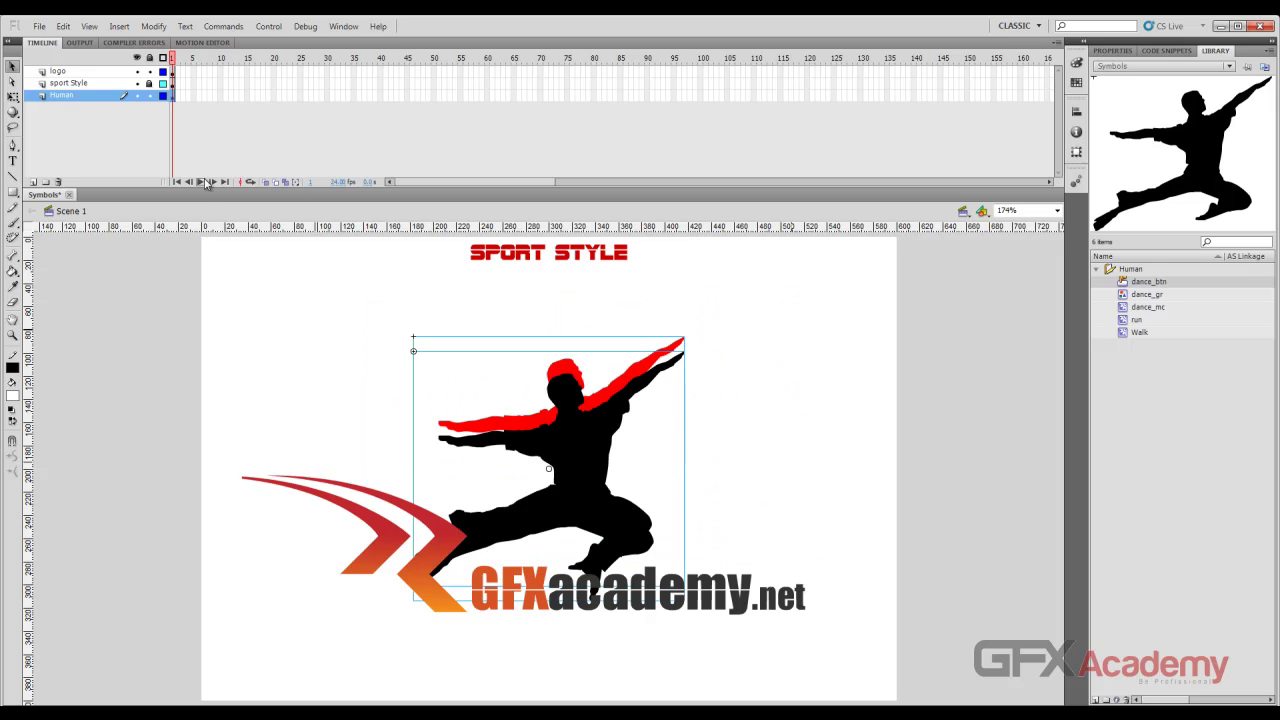
{"action": "left_click", "coordinate": [150, 27]}
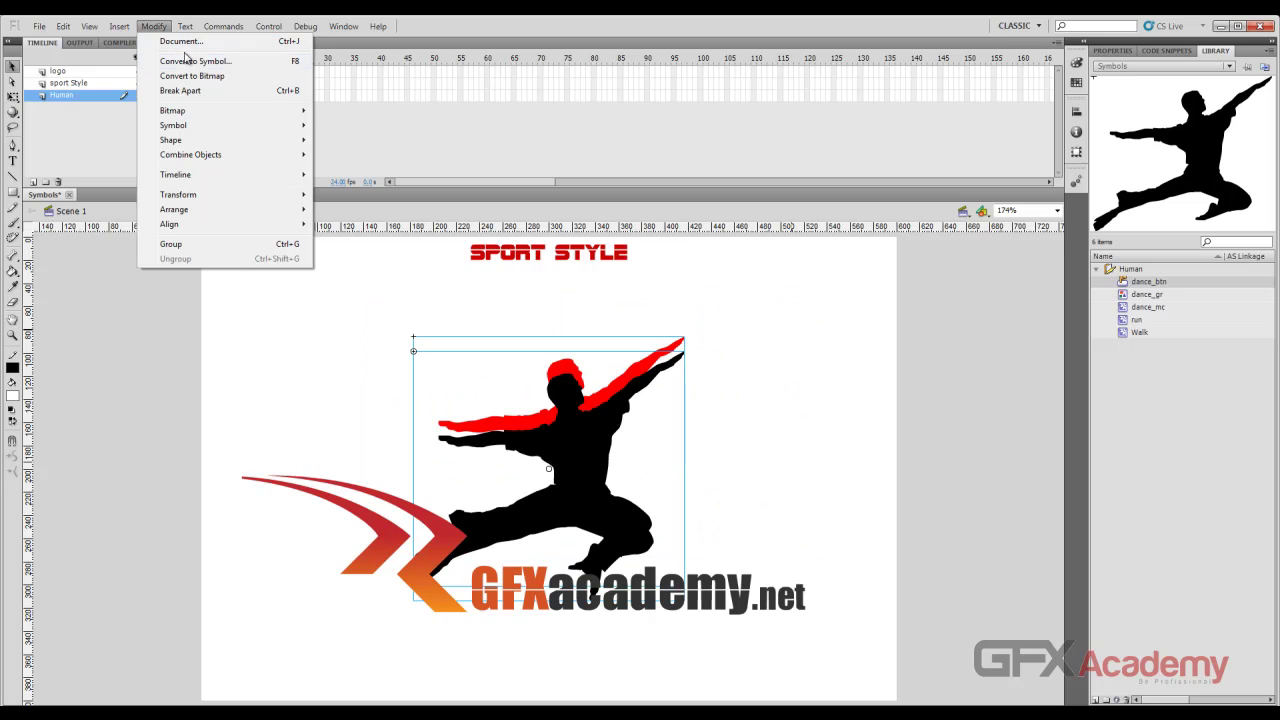
{"action": "left_click", "coordinate": [240, 63]}
{"action": "left_click_drag", "start_coordinate": [602, 167], "coordinate": [934, 275]}
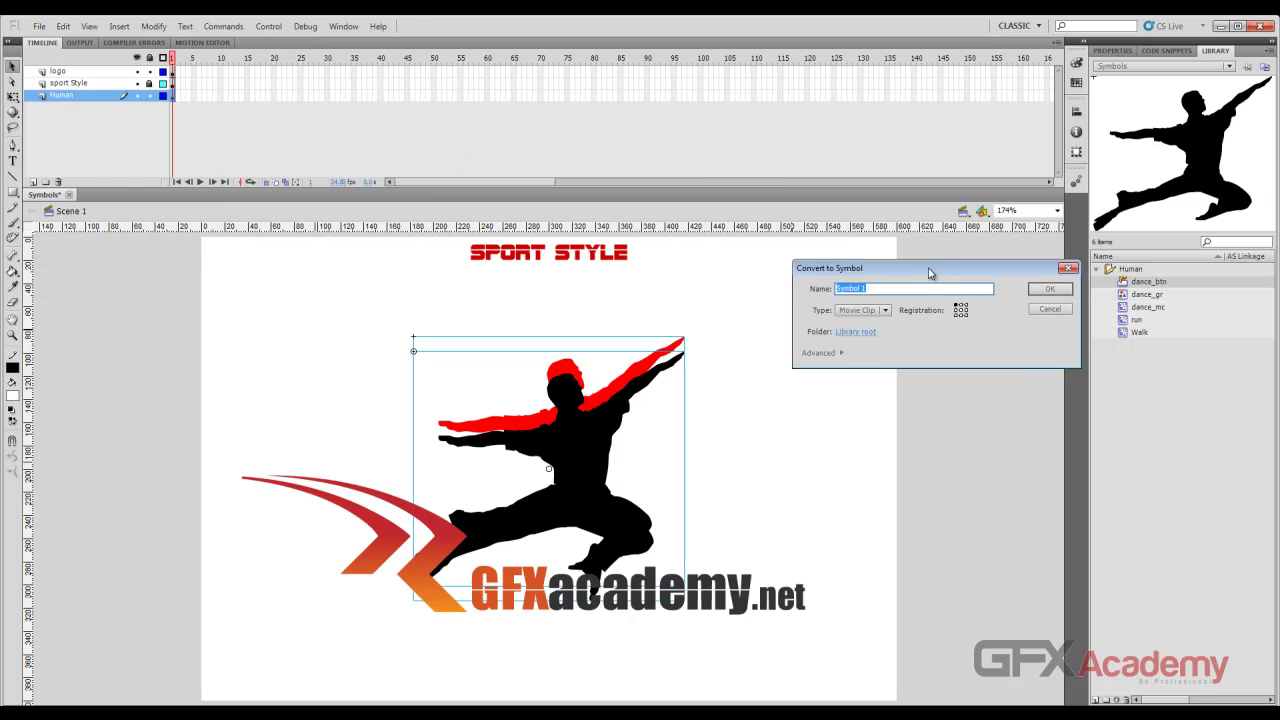
{"action": "left_click", "coordinate": [886, 310]}
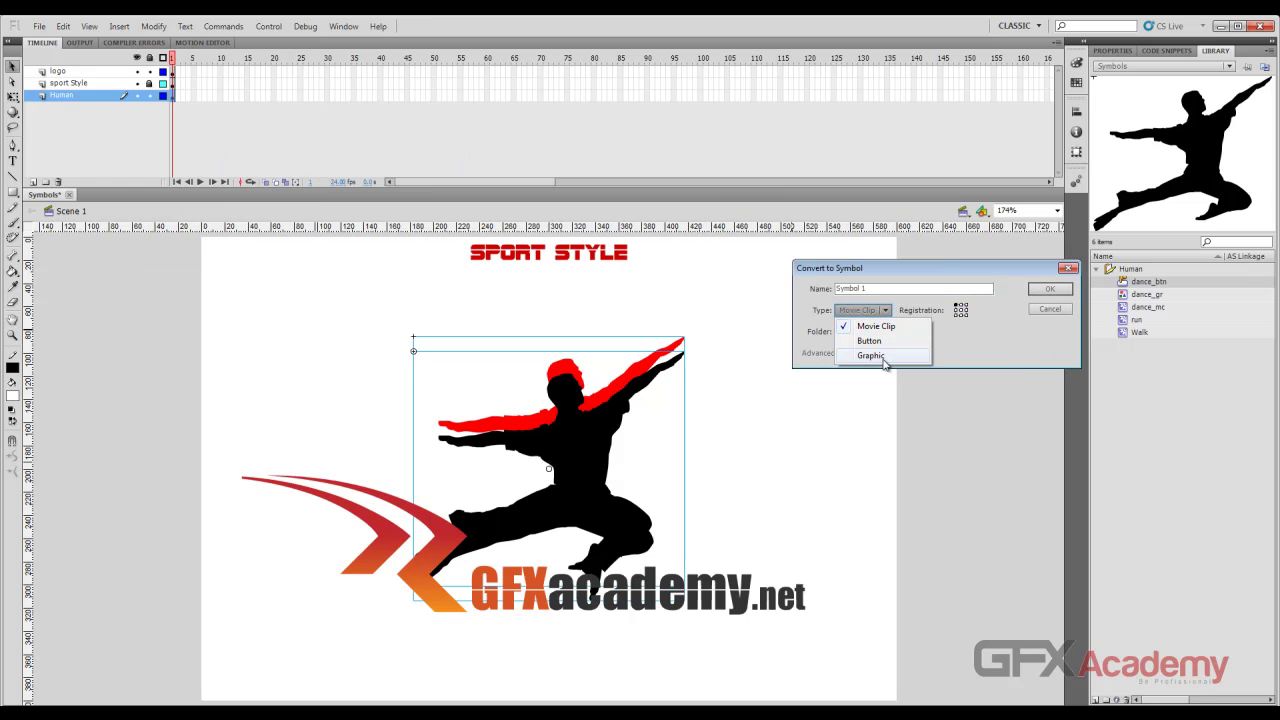
{"action": "left_click", "coordinate": [880, 356]}
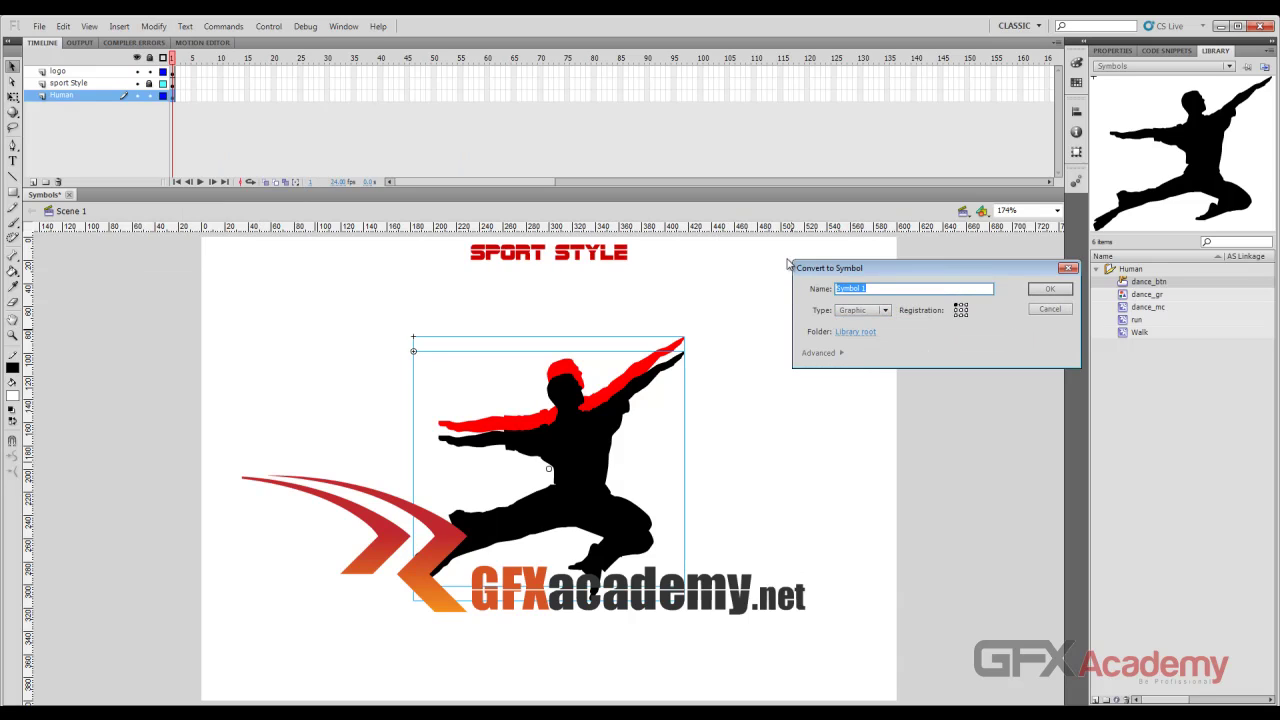
{"action": "type", "text": "all"}
{"action": "key", "text": "Return"}
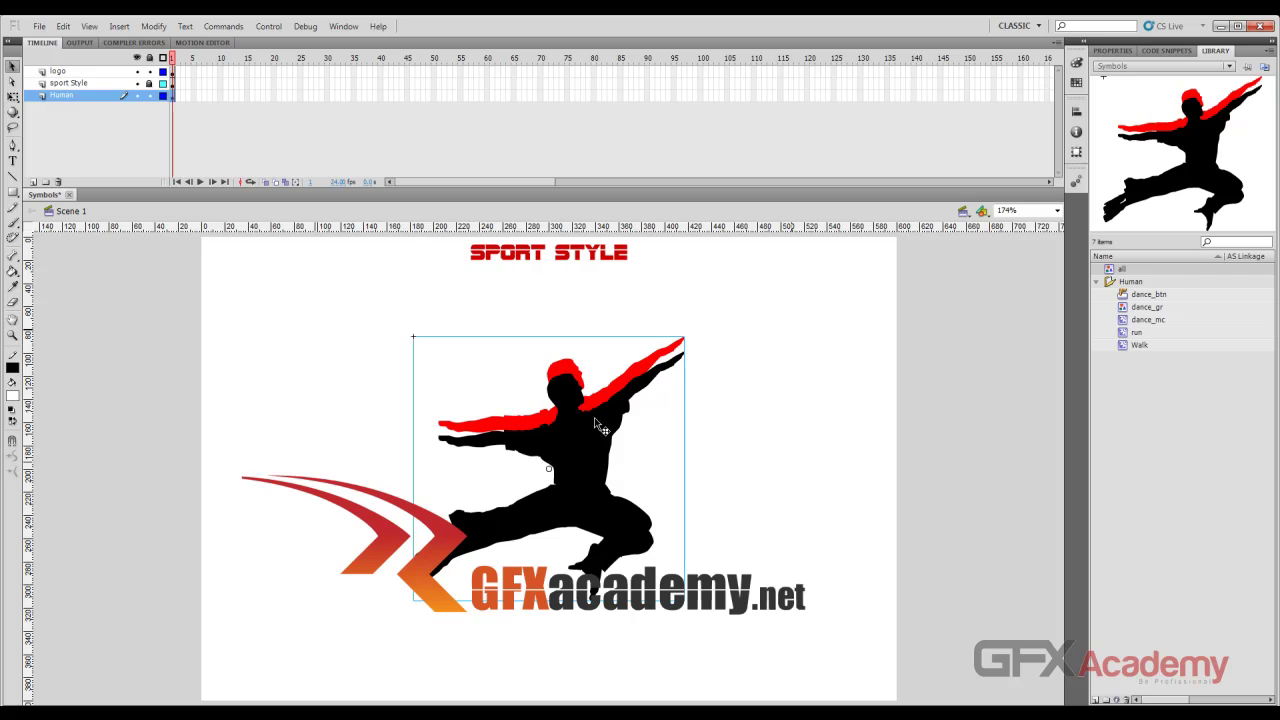
Open the all symbol for editing and delete every figure inside it, including the dance_btn instance
{"action": "left_click", "coordinate": [1114, 51]}
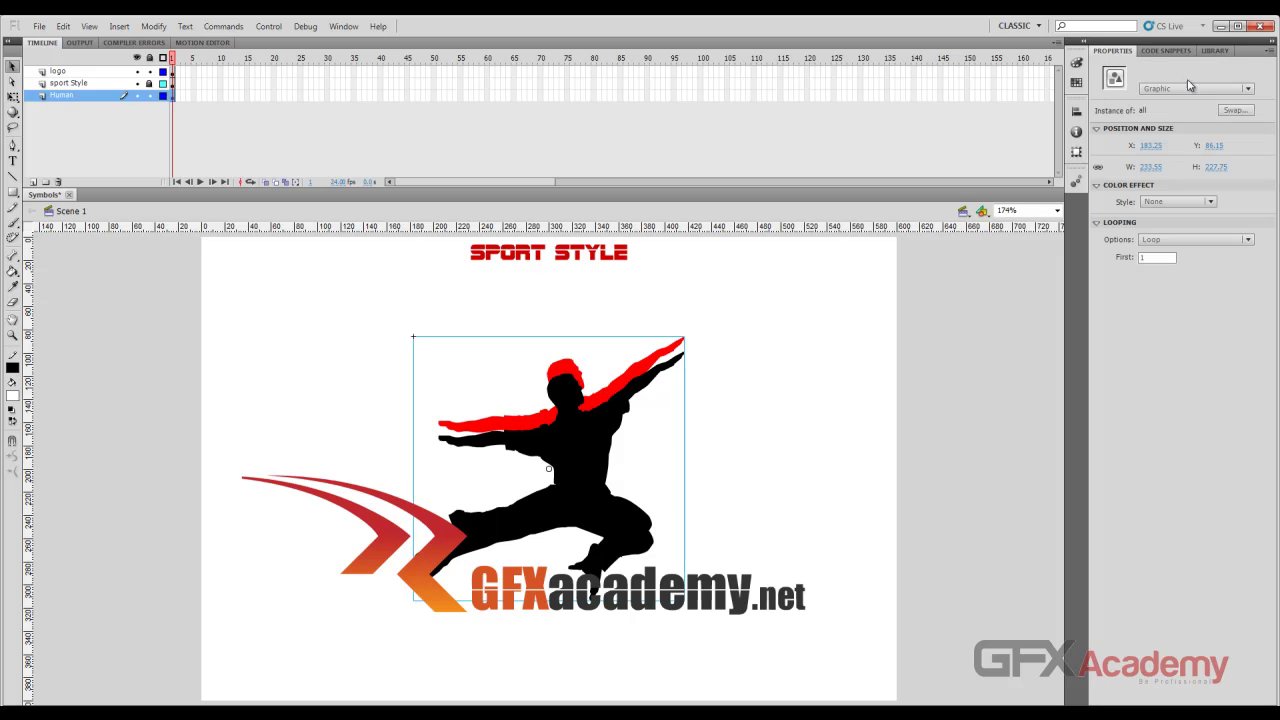
{"action": "double_click", "coordinate": [603, 418]}
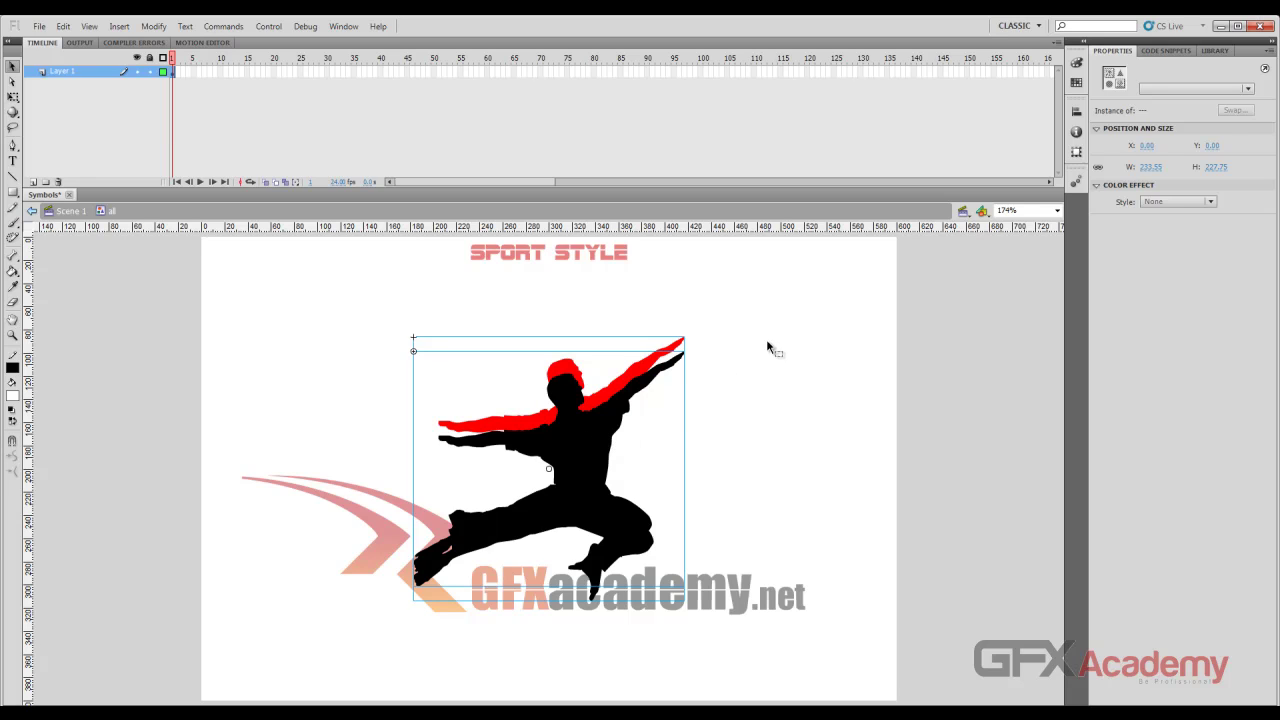
{"action": "left_click", "coordinate": [766, 346]}
{"action": "left_click", "coordinate": [594, 461]}
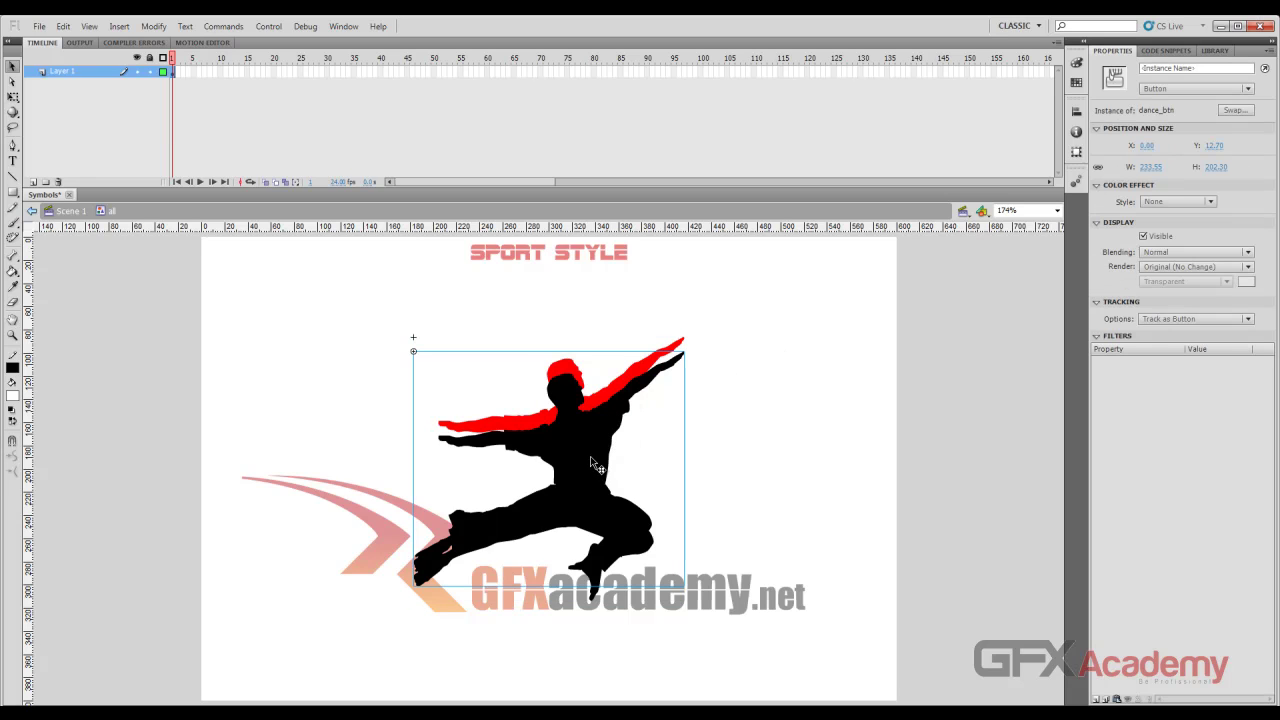
{"action": "left_click_drag", "start_coordinate": [586, 457], "coordinate": [755, 460]}
{"action": "left_click_drag", "start_coordinate": [411, 333], "coordinate": [548, 452]}
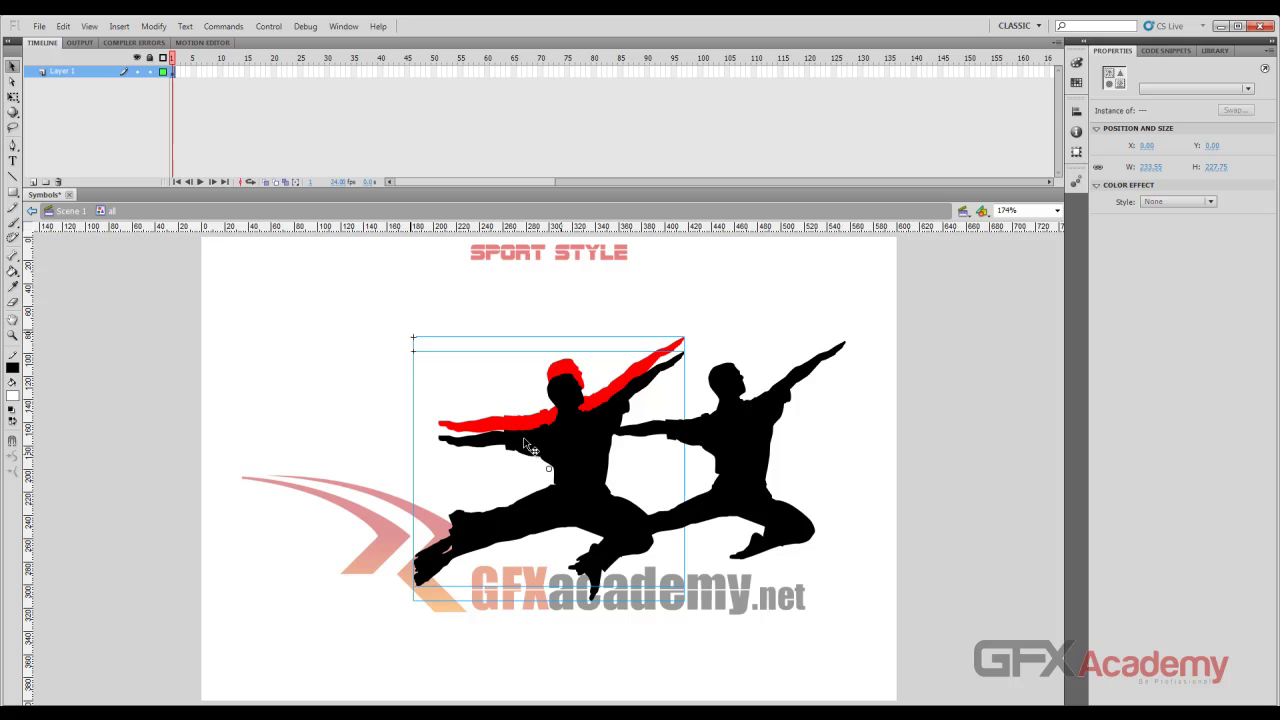
{"action": "key", "text": "Delete"}
{"action": "left_click", "coordinate": [760, 434]}
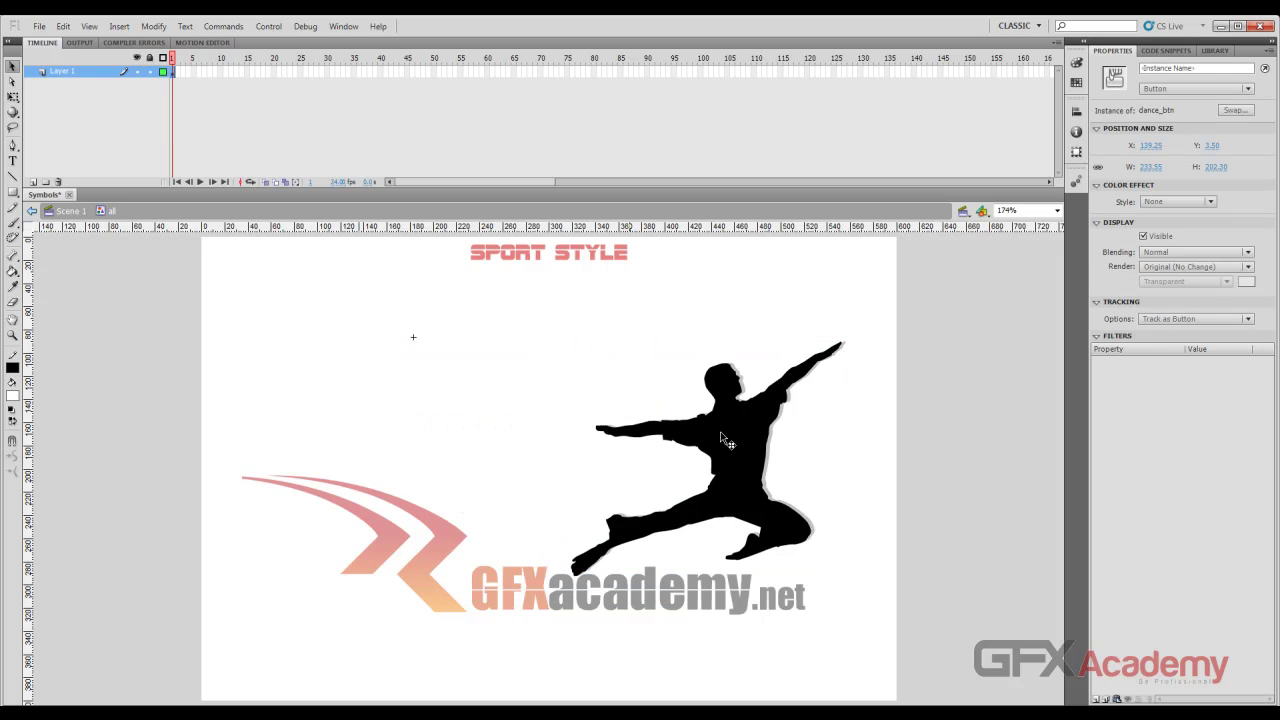
{"action": "left_click_drag", "start_coordinate": [727, 443], "coordinate": [617, 443]}
{"action": "key", "text": "Delete"}
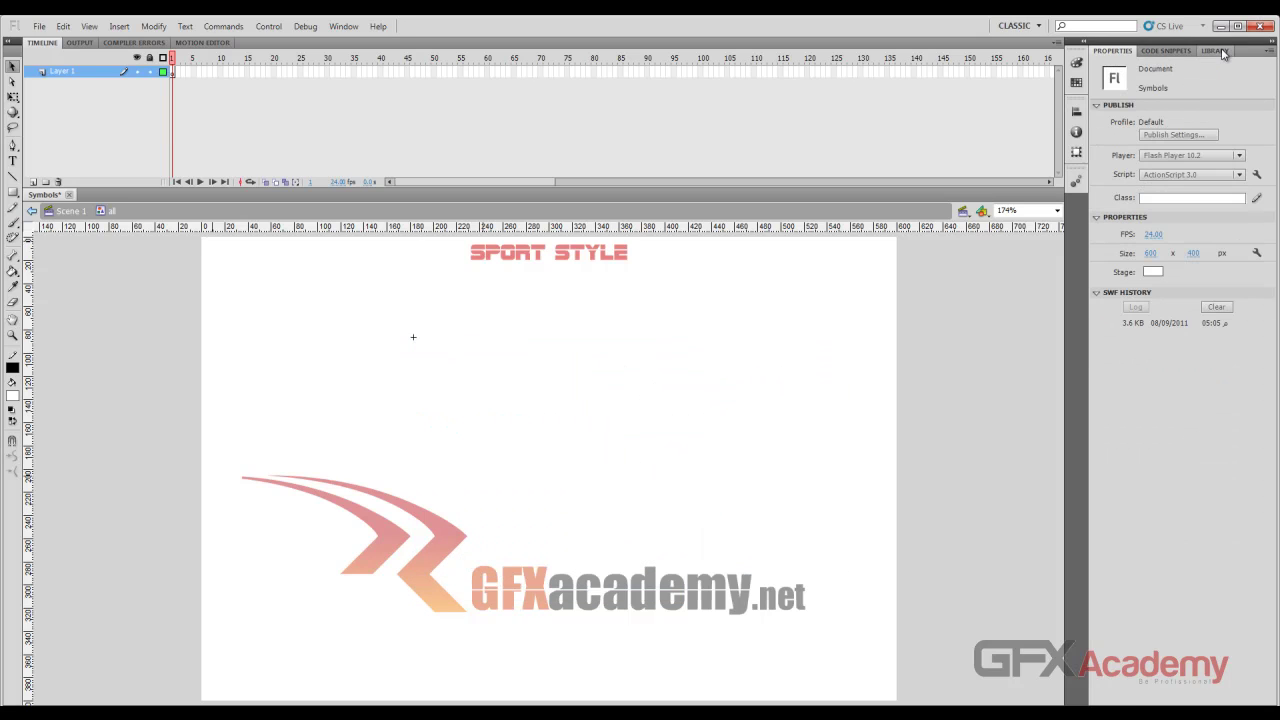
Place a dance_mc instance in the middle of the all symbol and a run instance to its left
{"action": "left_click", "coordinate": [1214, 50]}
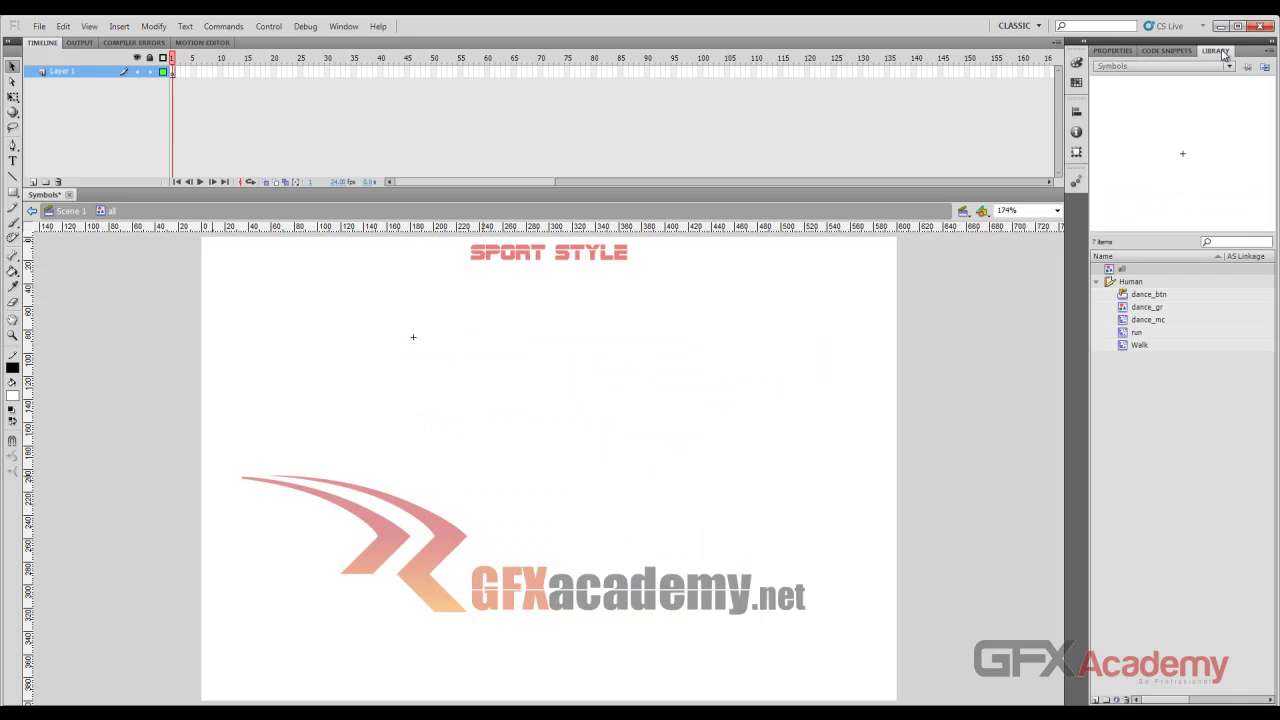
{"action": "left_click", "coordinate": [1127, 324]}
{"action": "left_click_drag", "start_coordinate": [1122, 325], "coordinate": [572, 453]}
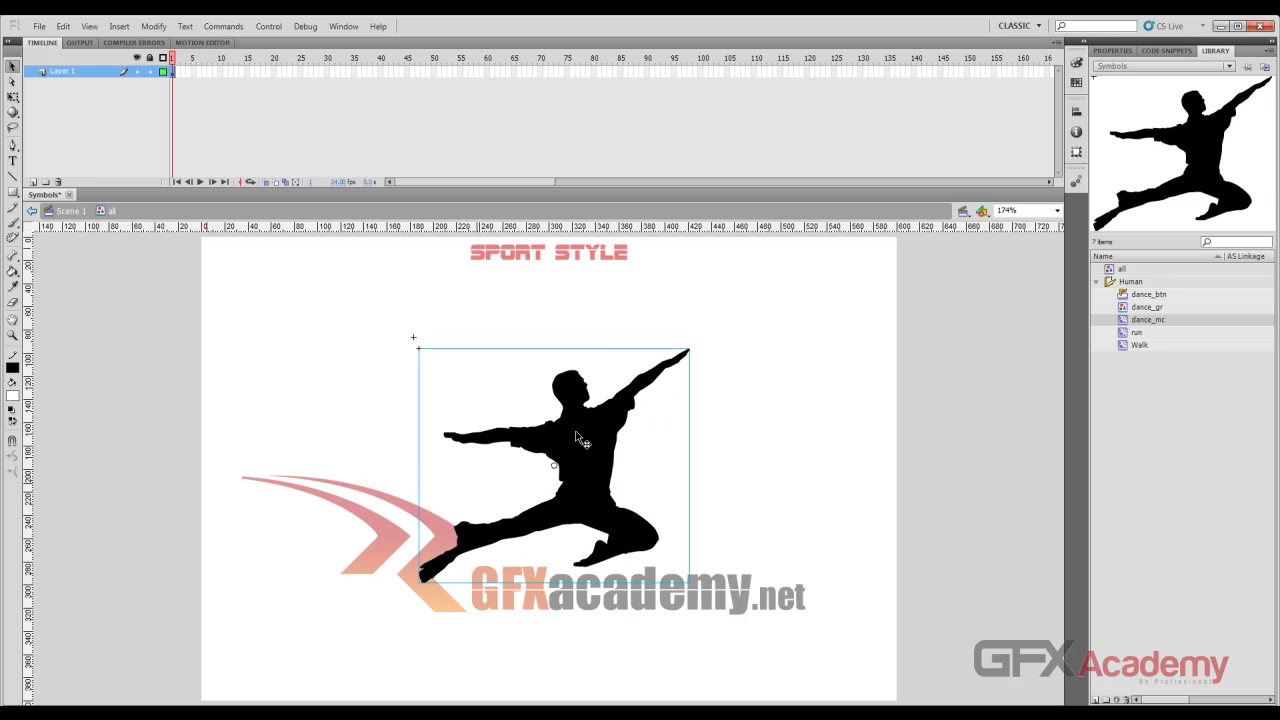
{"action": "left_click", "coordinate": [1127, 333]}
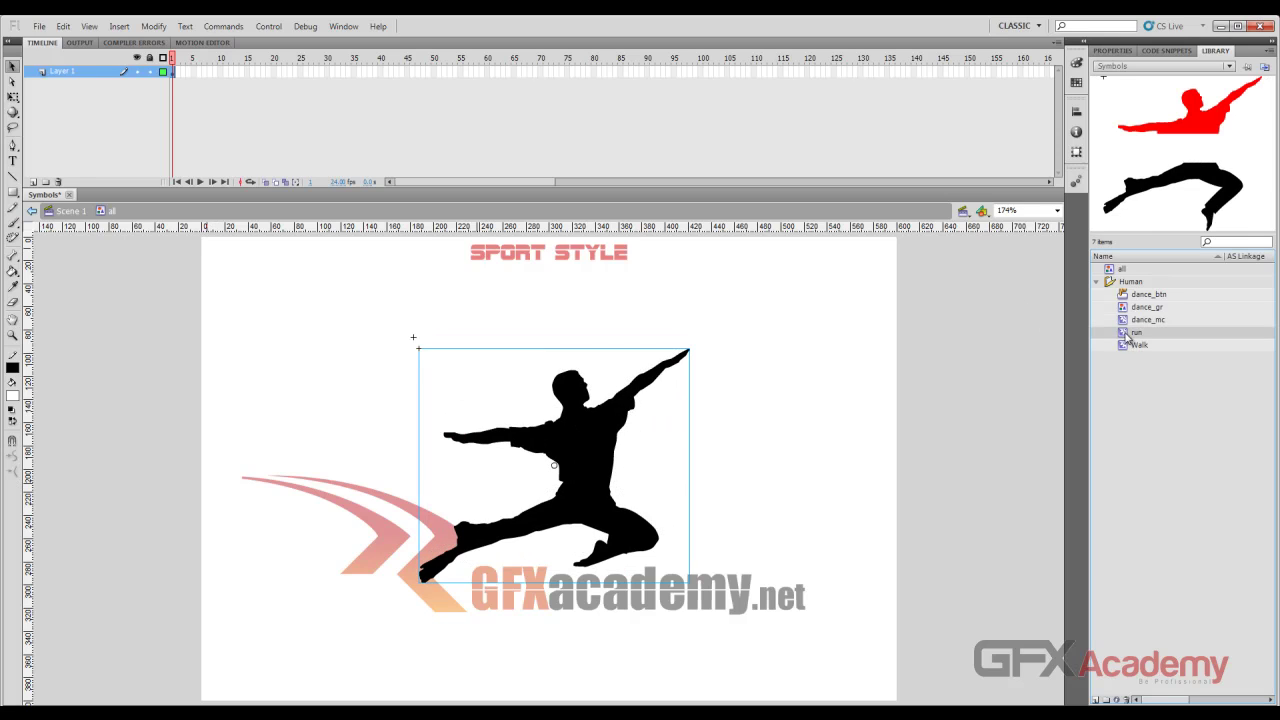
{"action": "left_click_drag", "start_coordinate": [1127, 338], "coordinate": [242, 468]}
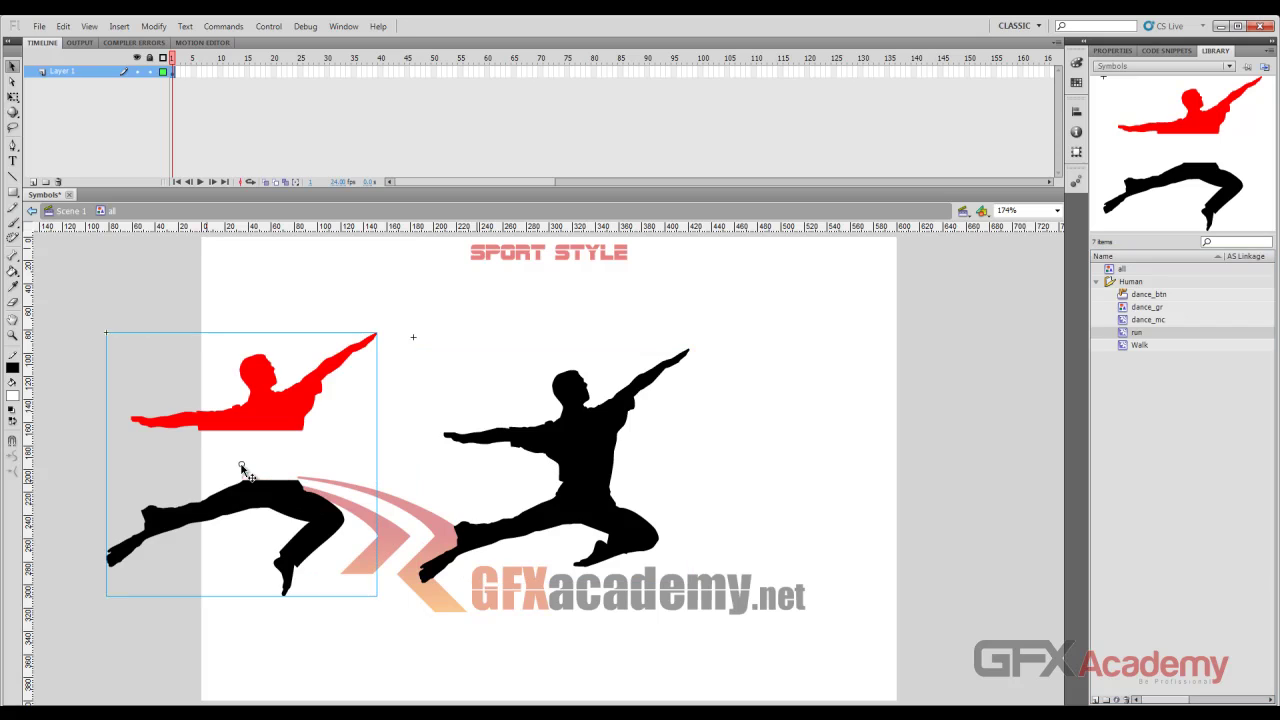
Fill the whole figure in the run symbol with black (#000000) and return to the all symbol
{"action": "double_click", "coordinate": [217, 442]}
{"action": "mouse_move", "coordinate": [69, 293]}
{"action": "left_mouse_down"}
{"action": "mouse_move", "coordinate": [274, 596]}
{"action": "mouse_move", "coordinate": [457, 660]}
{"action": "left_mouse_up"}
{"action": "left_click", "coordinate": [12, 395]}
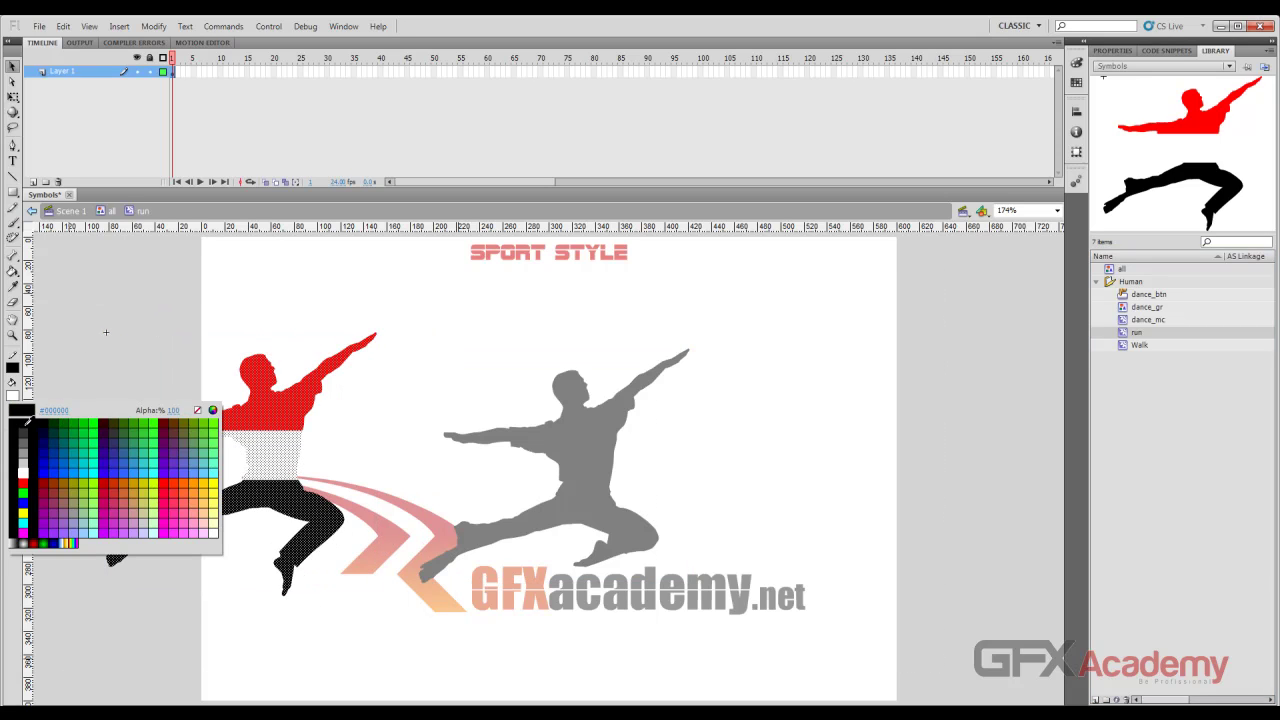
{"action": "left_click", "coordinate": [28, 422]}
{"action": "double_click", "coordinate": [106, 280]}
{"action": "left_click", "coordinate": [251, 271]}
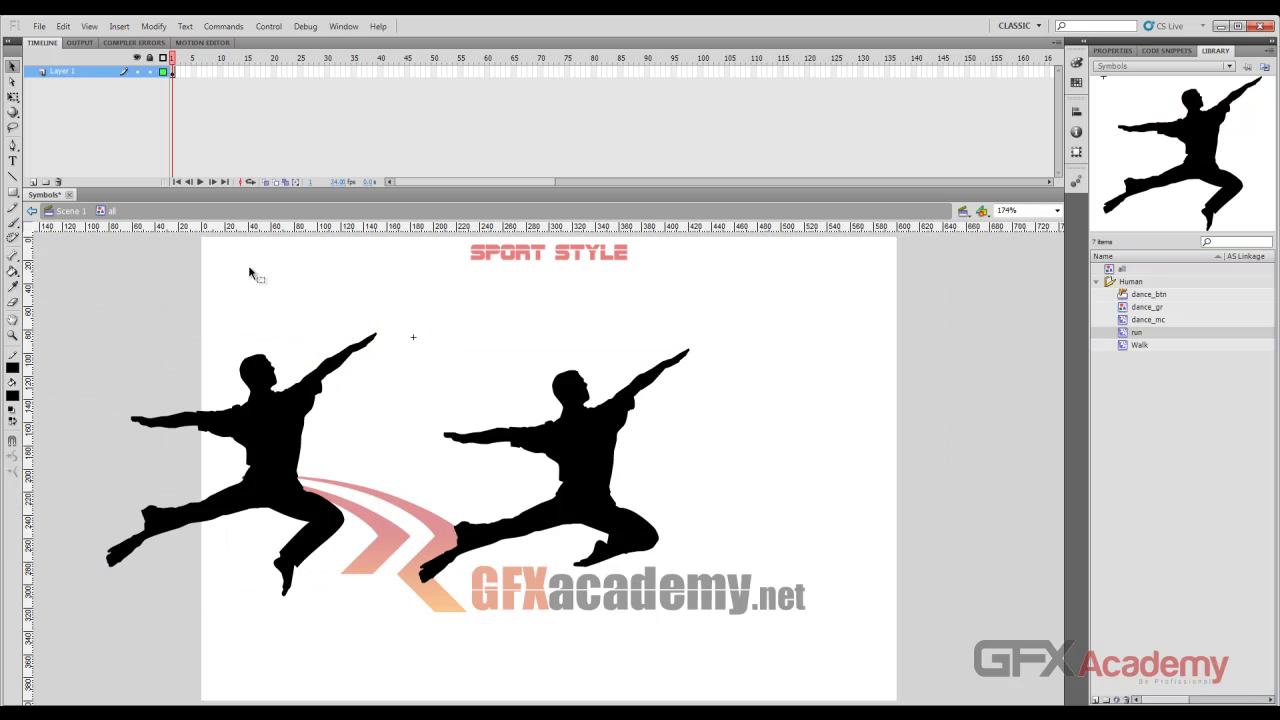
Replace the run instance with a second dance_mc instance overlapping the first, slightly to its left
{"action": "left_click", "coordinate": [310, 400]}
{"action": "left_click_drag", "start_coordinate": [286, 429], "coordinate": [563, 430]}
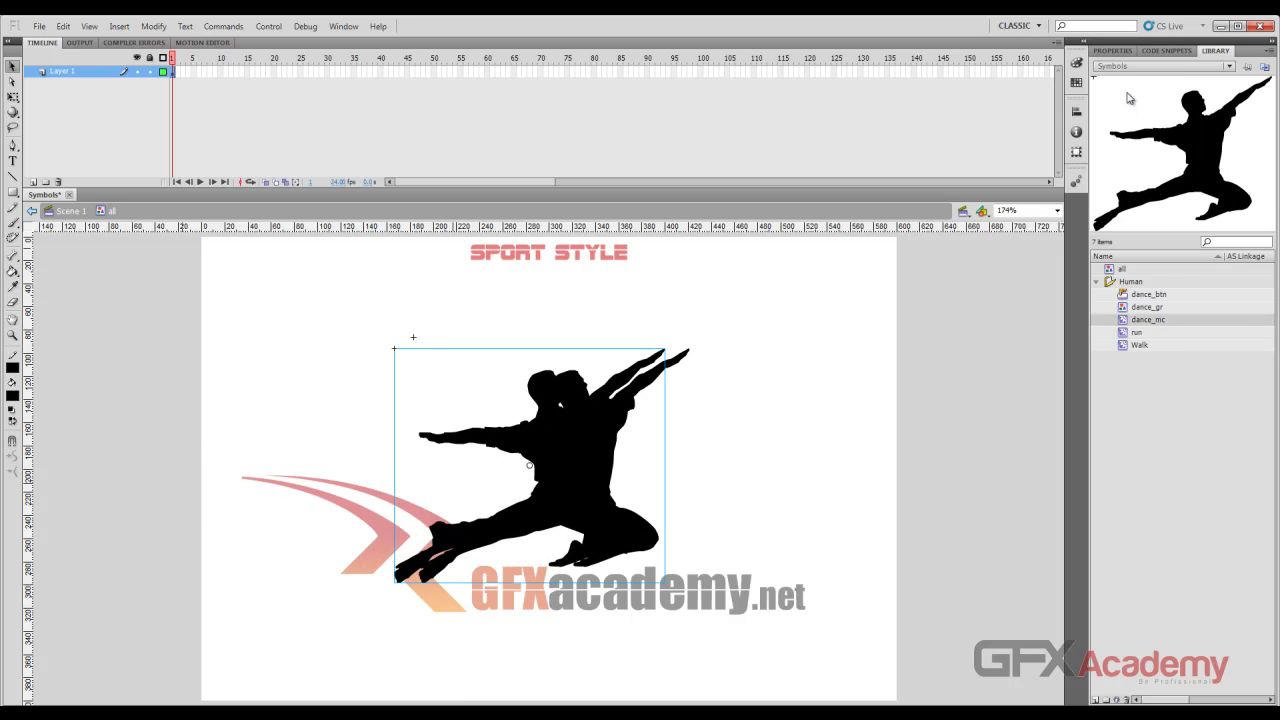
Apply a Brightness color effect of 50% to the second dance_mc instance
{"action": "left_click", "coordinate": [1112, 50]}
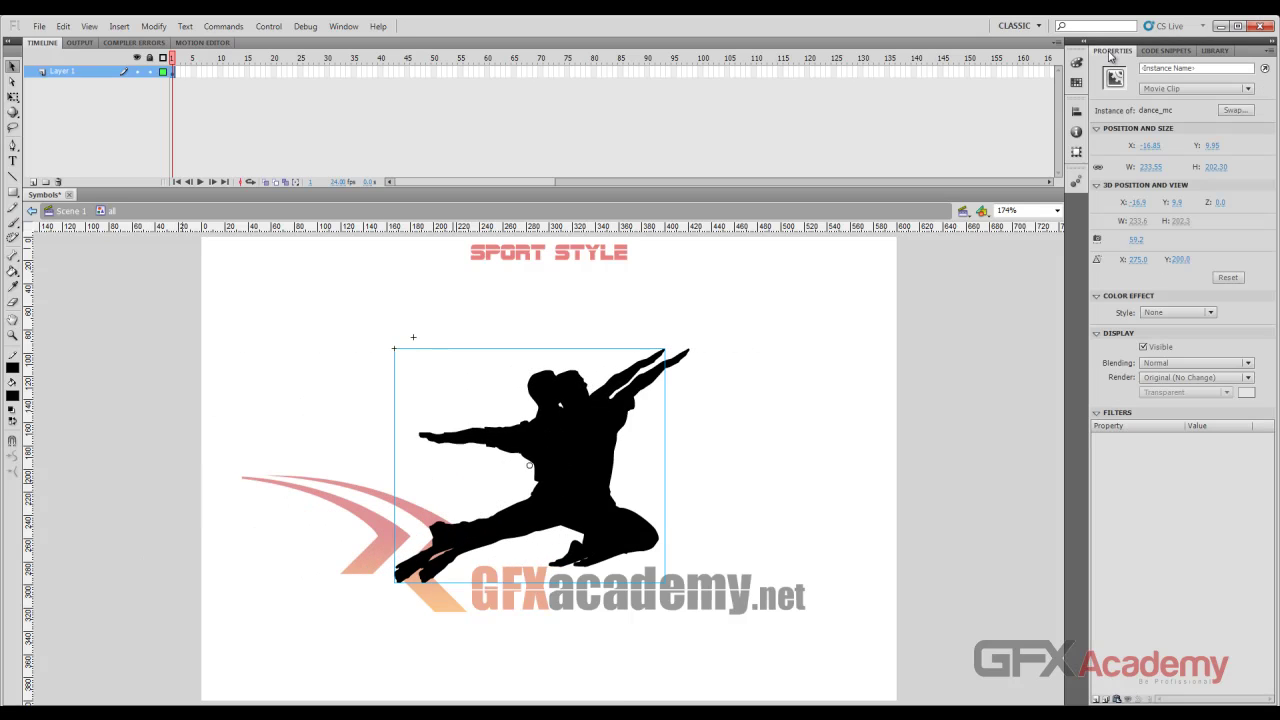
{"action": "left_click", "coordinate": [1210, 316]}
{"action": "left_click", "coordinate": [1202, 345]}
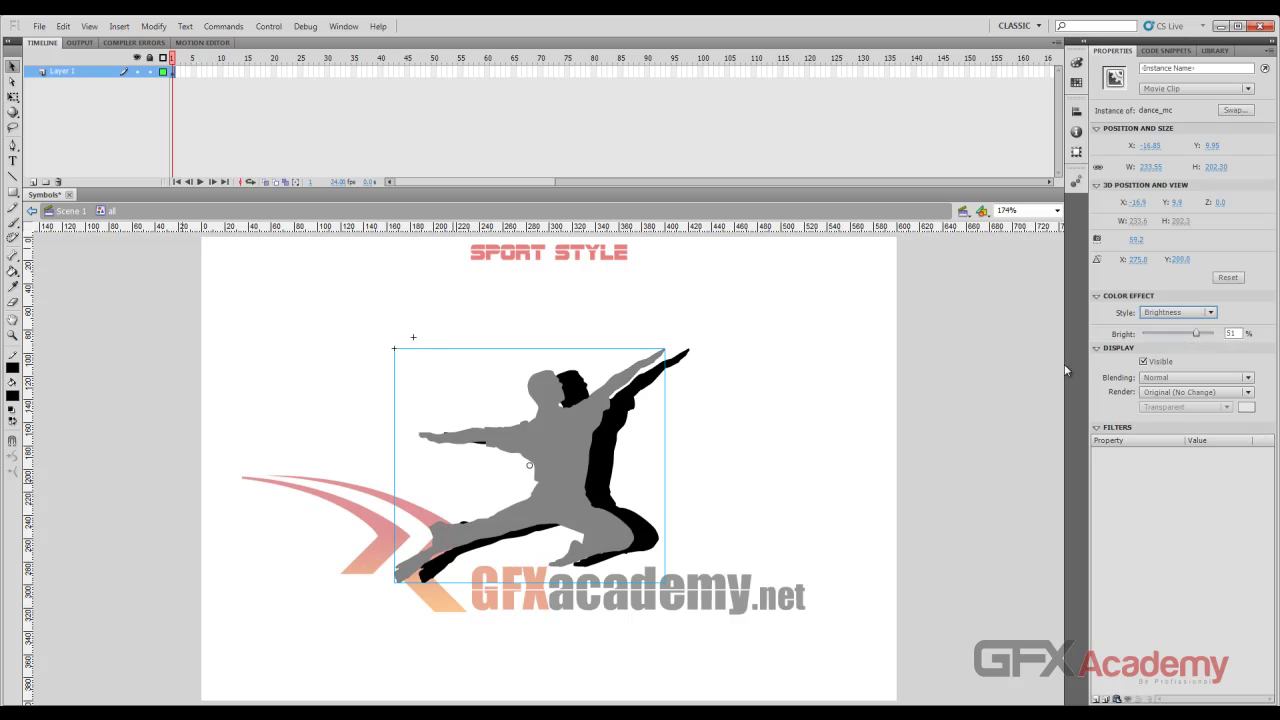
{"action": "left_click", "coordinate": [1230, 332]}
Duplicate the gray dance_mc instance slightly farther left and set the copy's brightness to 89%
{"action": "left_click", "coordinate": [565, 441]}
{"action": "left_click_drag", "start_coordinate": [540, 446], "coordinate": [510, 456]}
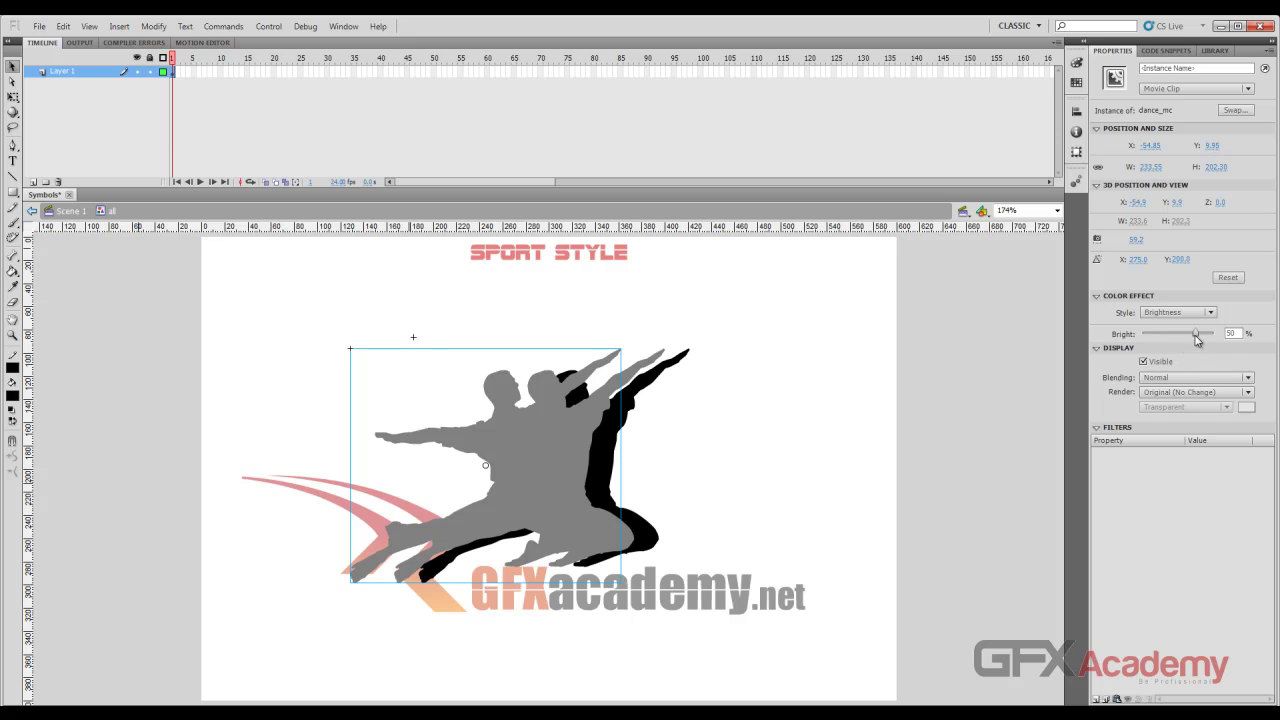
{"action": "left_click_drag", "start_coordinate": [1196, 340], "coordinate": [1210, 340]}
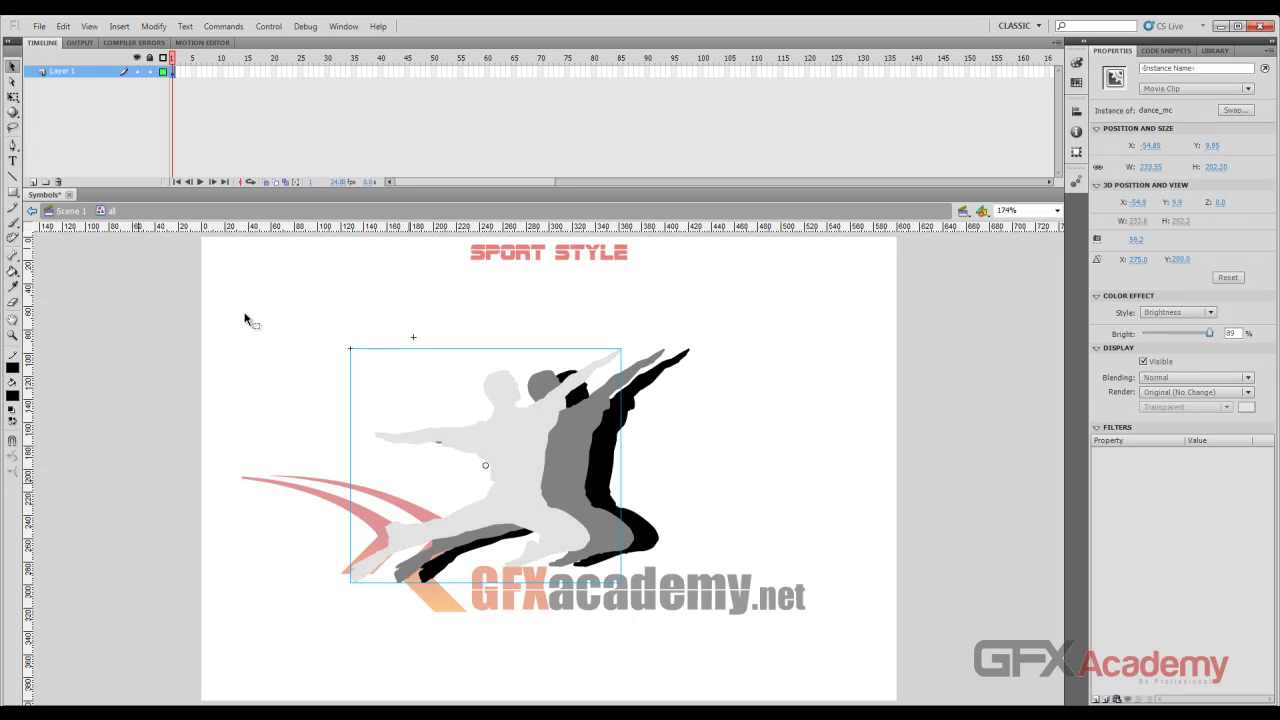
{"action": "left_click_drag", "start_coordinate": [765, 360], "coordinate": [105, 457]}
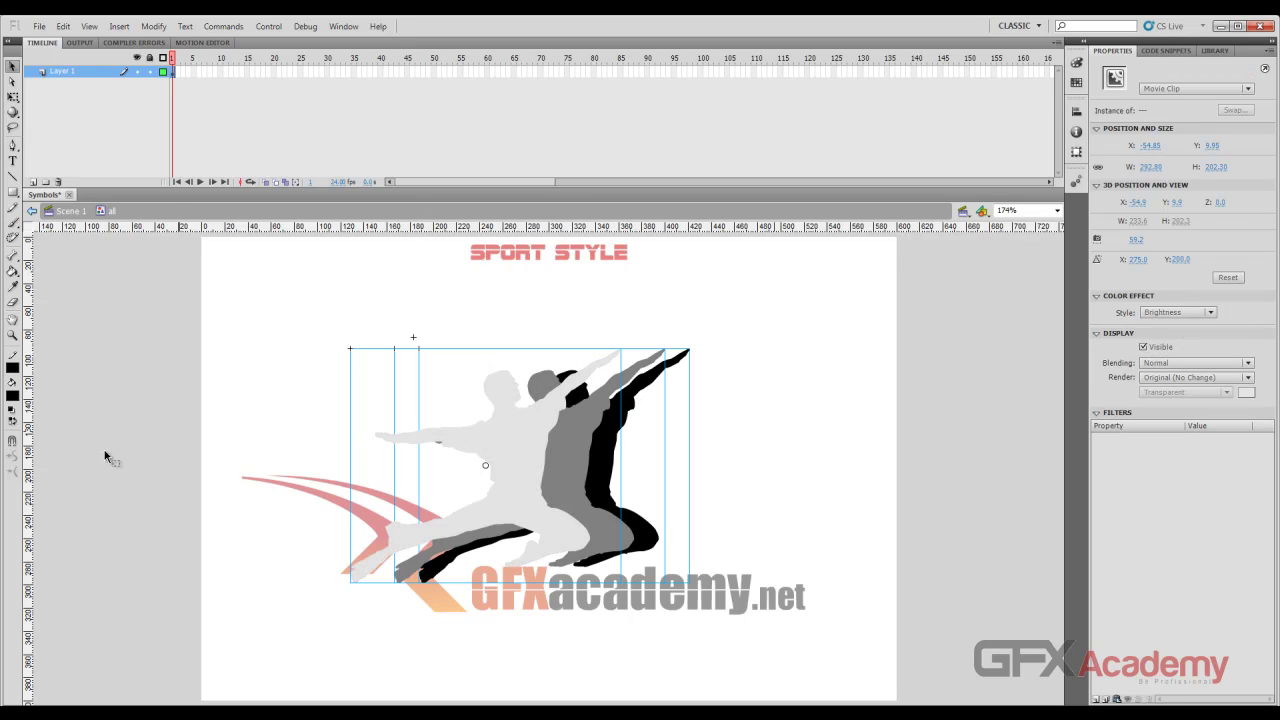
{"action": "left_click_drag", "start_coordinate": [228, 356], "coordinate": [749, 390]}
{"action": "left_click", "coordinate": [741, 382]}
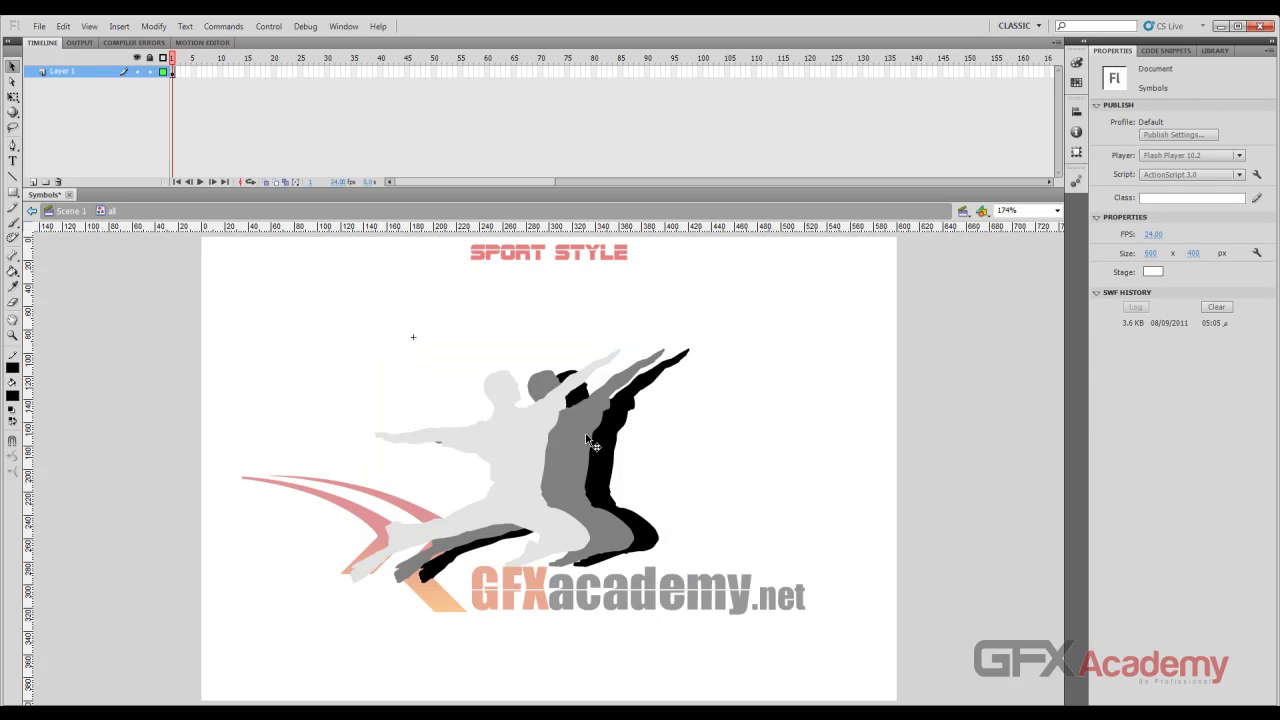
Send the mid-gray dance_mc instance to the back of the stacking order
{"action": "left_click", "coordinate": [598, 404]}
{"action": "right_click", "coordinate": [601, 410]}
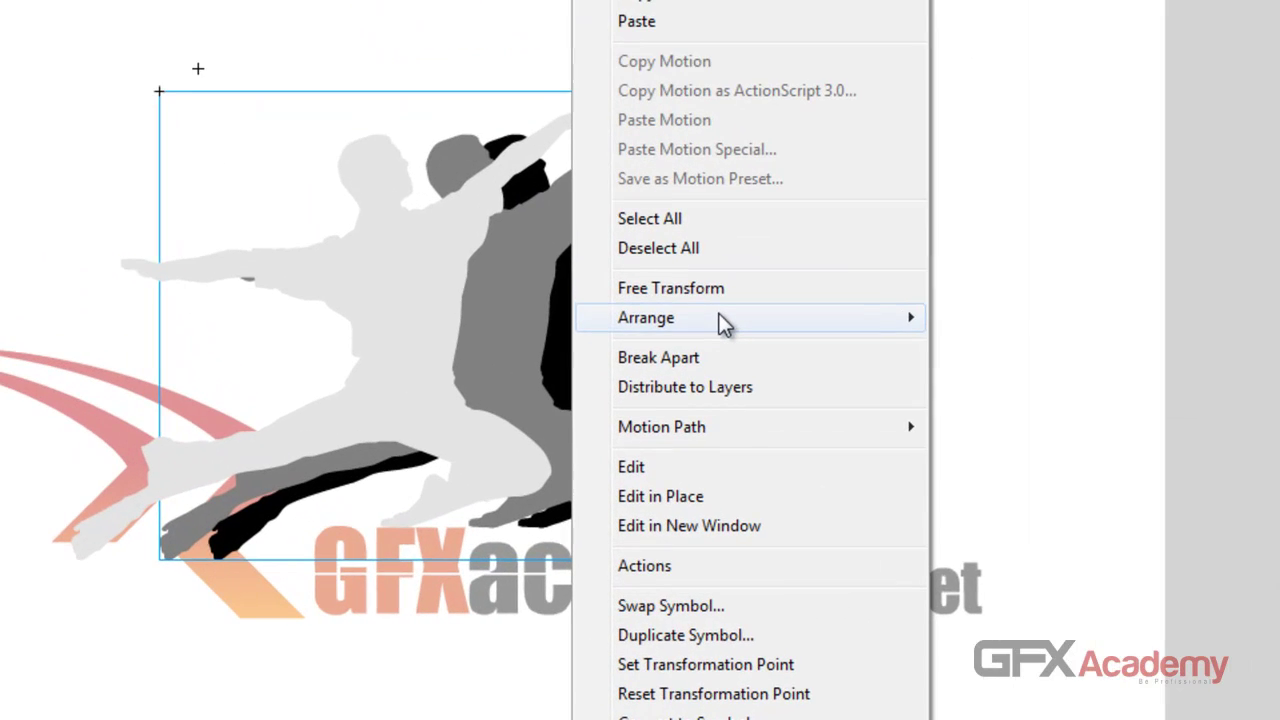
{"action": "mouse_move", "coordinate": [677, 464]}
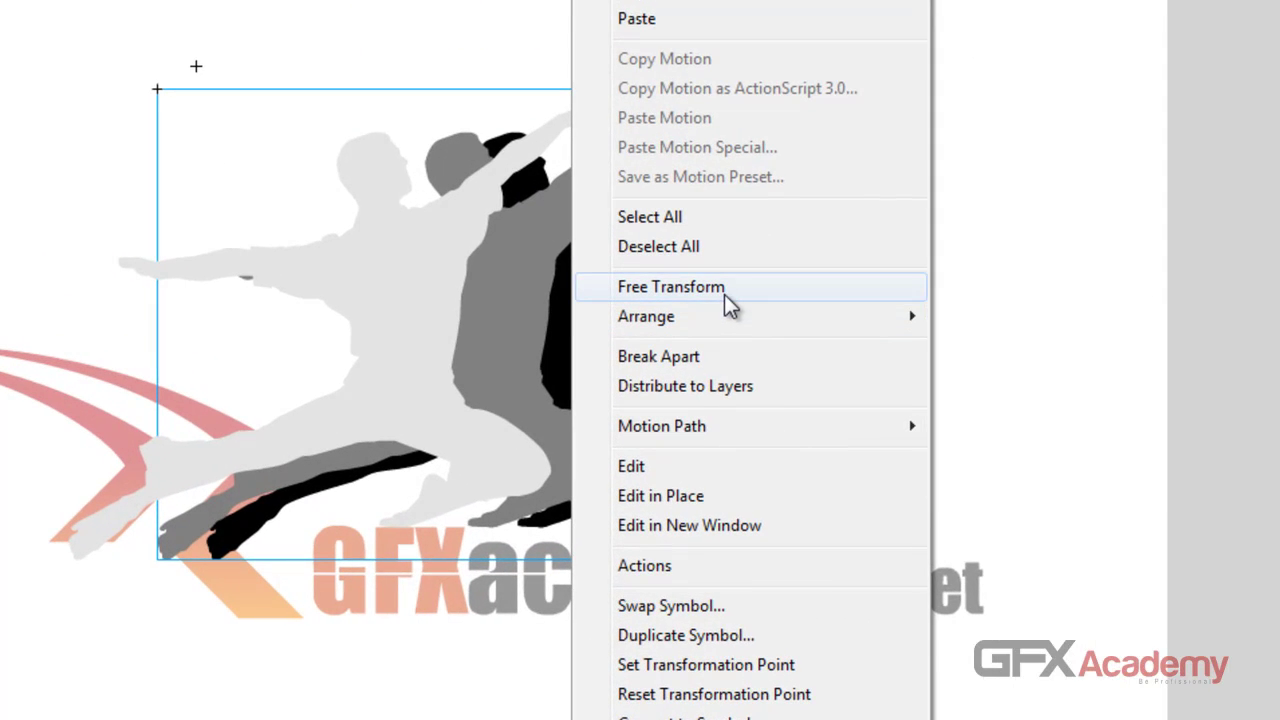
{"action": "mouse_move", "coordinate": [705, 330]}
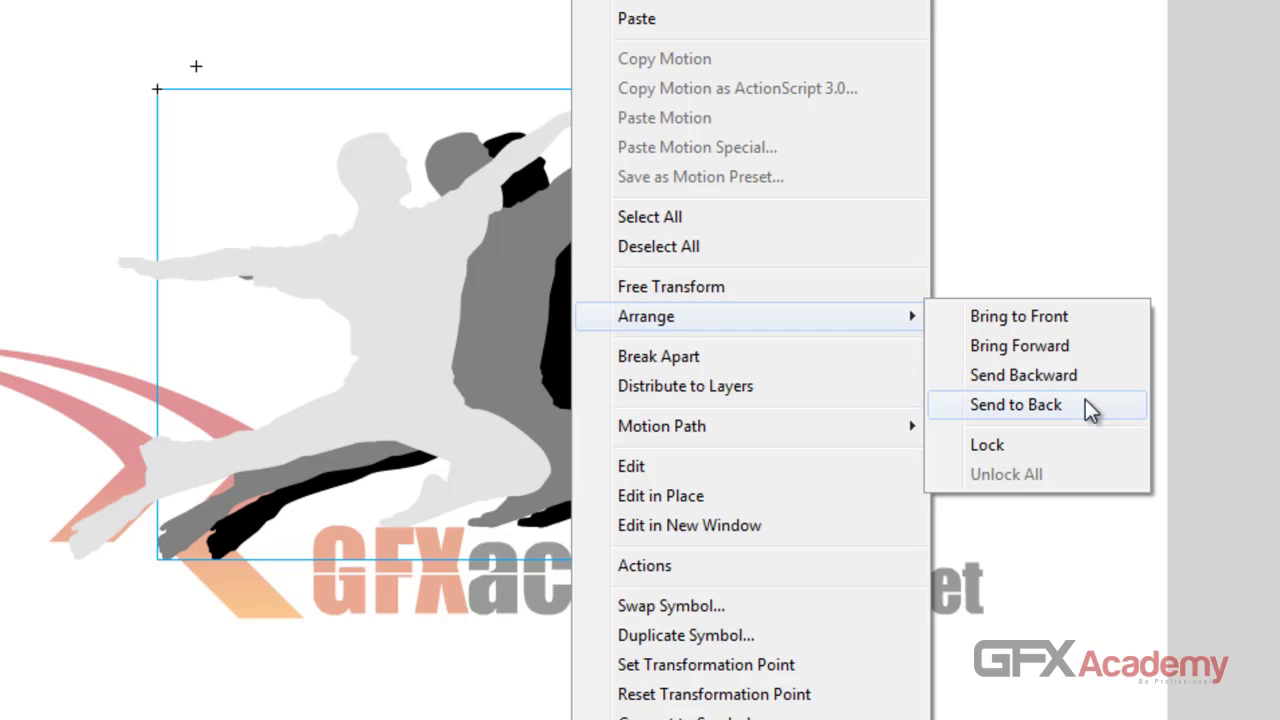
{"action": "left_click", "coordinate": [1088, 405]}
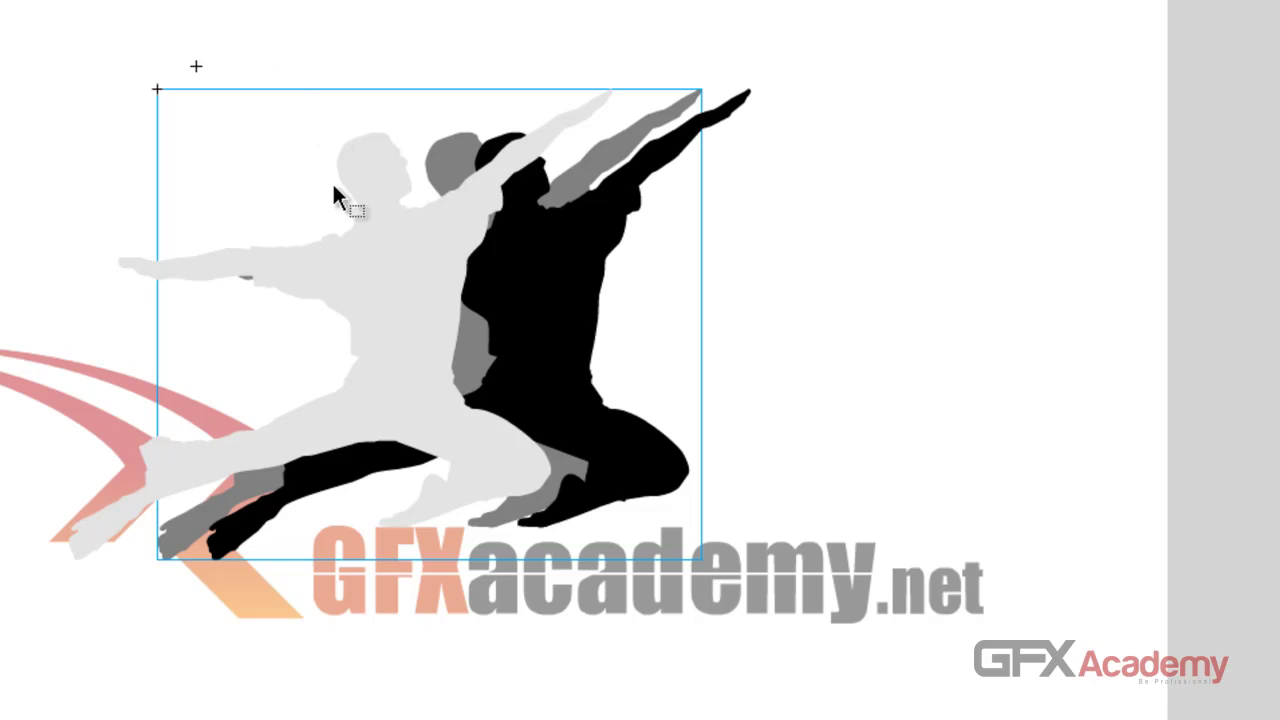
Send the lightest dance_mc instance, brightness 89%, to the back of the stacking order and return to Scene 1
{"action": "key", "text": "shift+Left"}
{"action": "key", "text": "shift+Left"}
{"action": "key", "text": "shift+Left"}
{"action": "key", "text": "shift+Left"}
{"action": "key", "text": "shift+Left"}
{"action": "key", "text": "shift+Left"}
{"action": "key", "text": "shift+Left"}
{"action": "key", "text": "shift+Left"}
{"action": "key", "text": "shift+Left"}
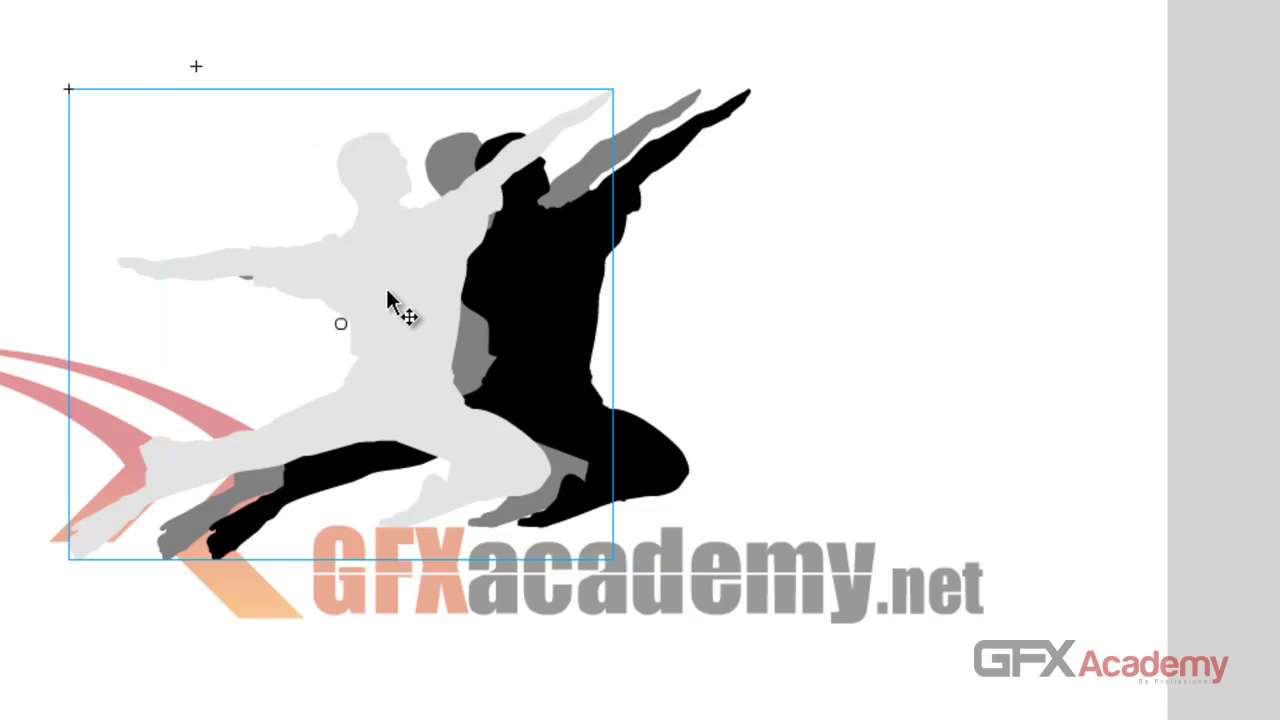
{"action": "right_click", "coordinate": [290, 270]}
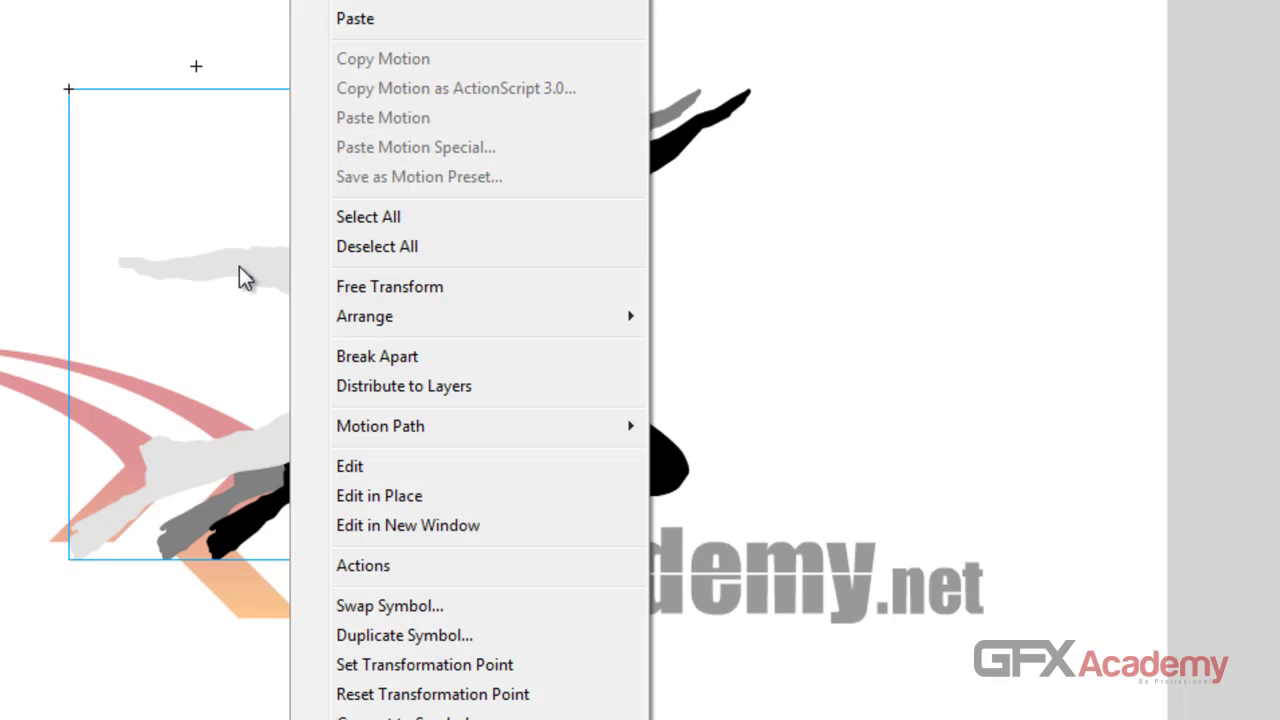
{"action": "mouse_move", "coordinate": [518, 320]}
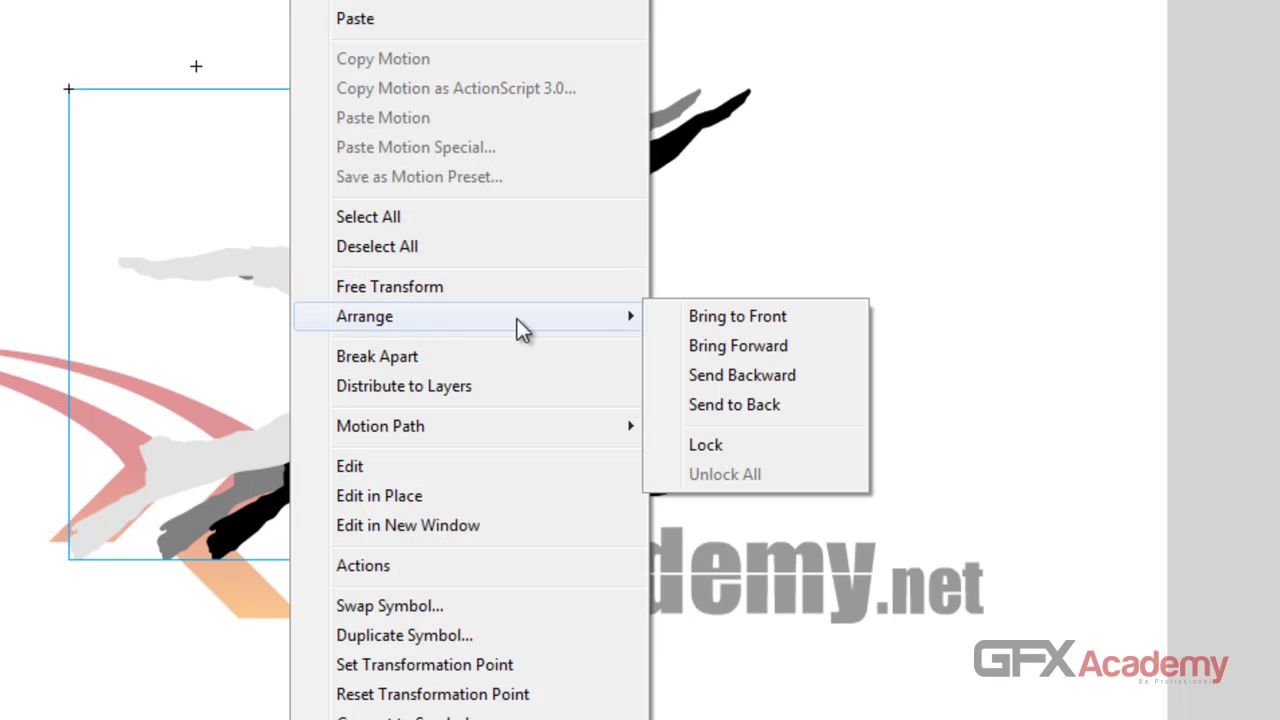
{"action": "left_click", "coordinate": [791, 404]}
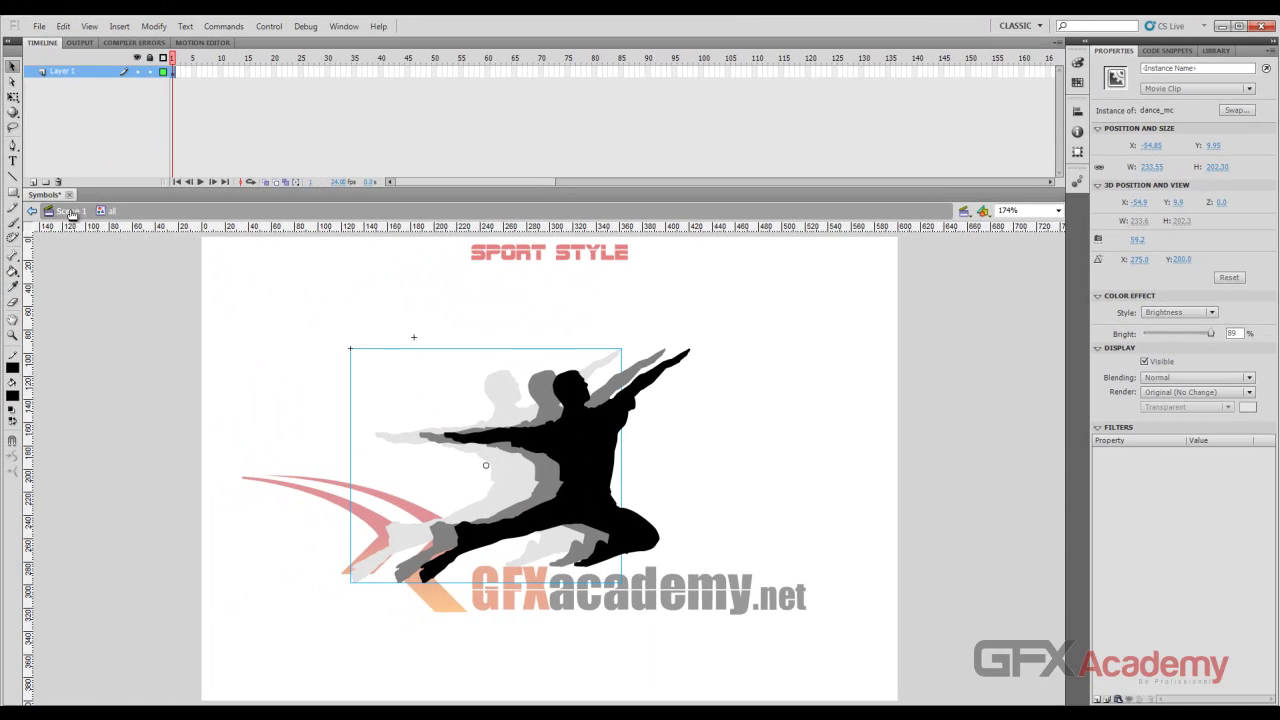
{"action": "left_click", "coordinate": [33, 211]}
{"action": "left_click", "coordinate": [134, 345]}
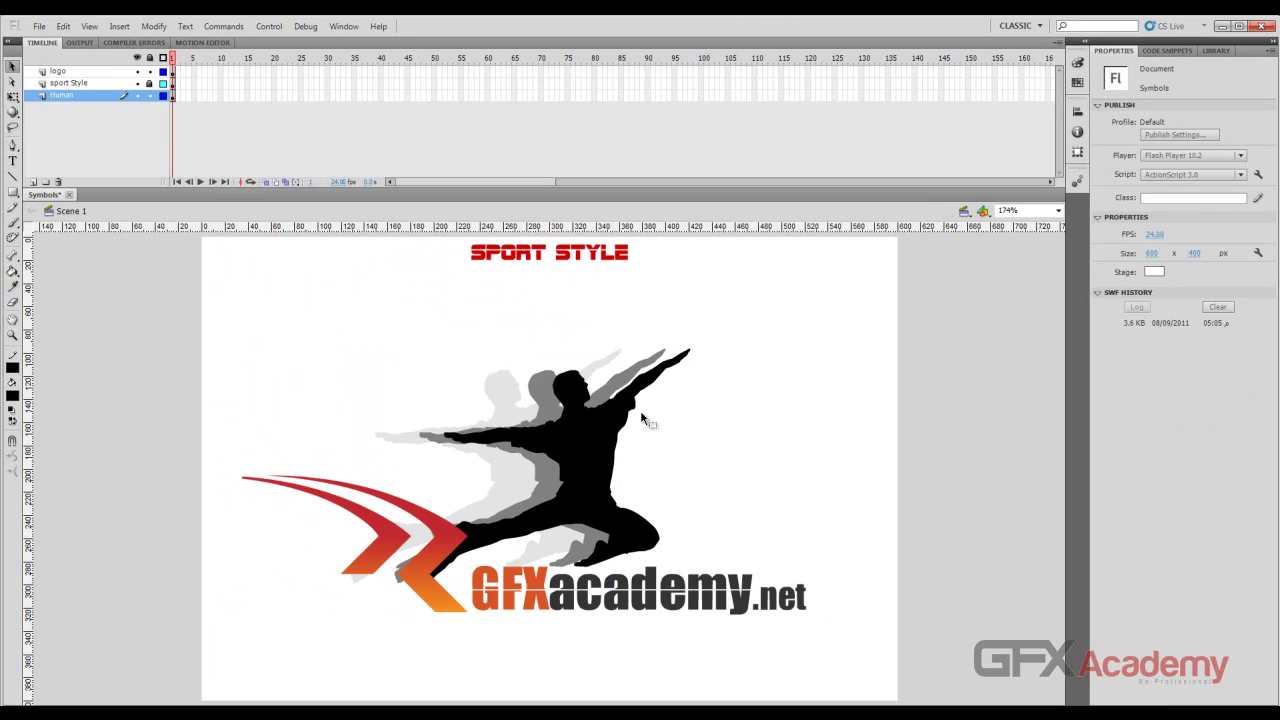
Move the all instance about 9 px to the right, and open its symbol to view the nested instances before returning to Scene 1
{"action": "left_click", "coordinate": [600, 467]}
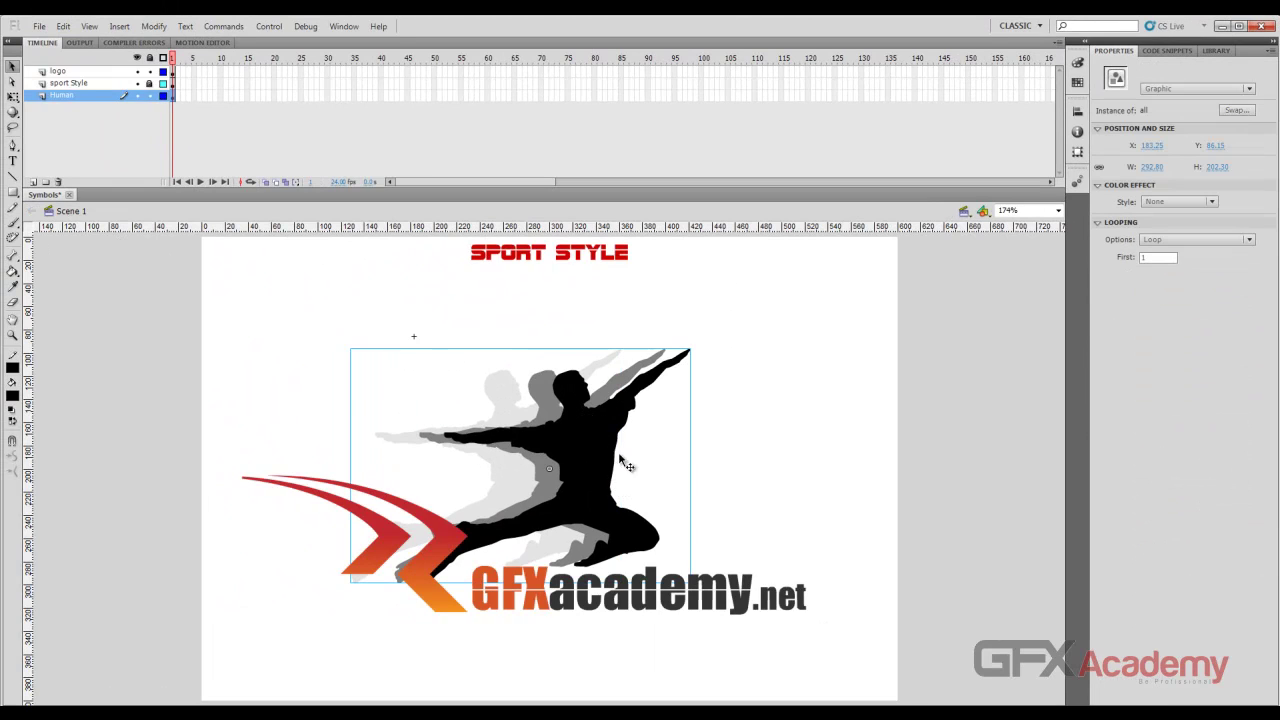
{"action": "left_click_drag", "start_coordinate": [623, 457], "coordinate": [634, 457]}
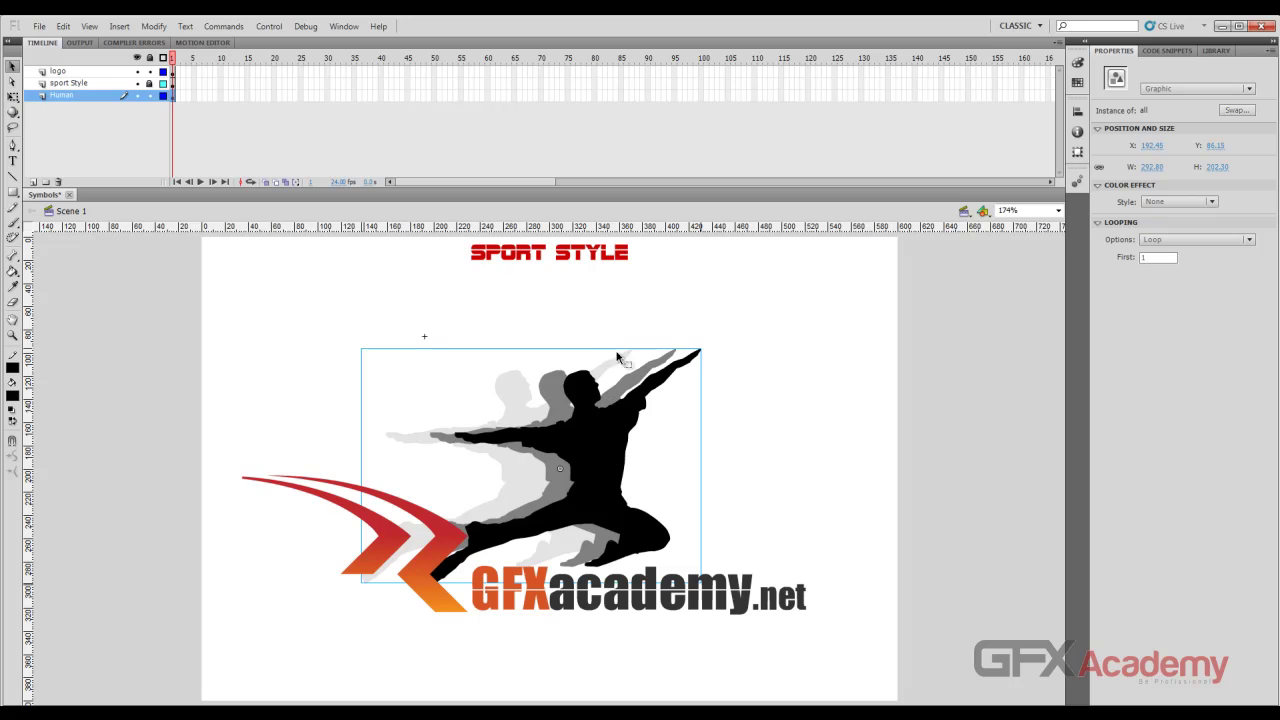
{"action": "double_click", "coordinate": [588, 440]}
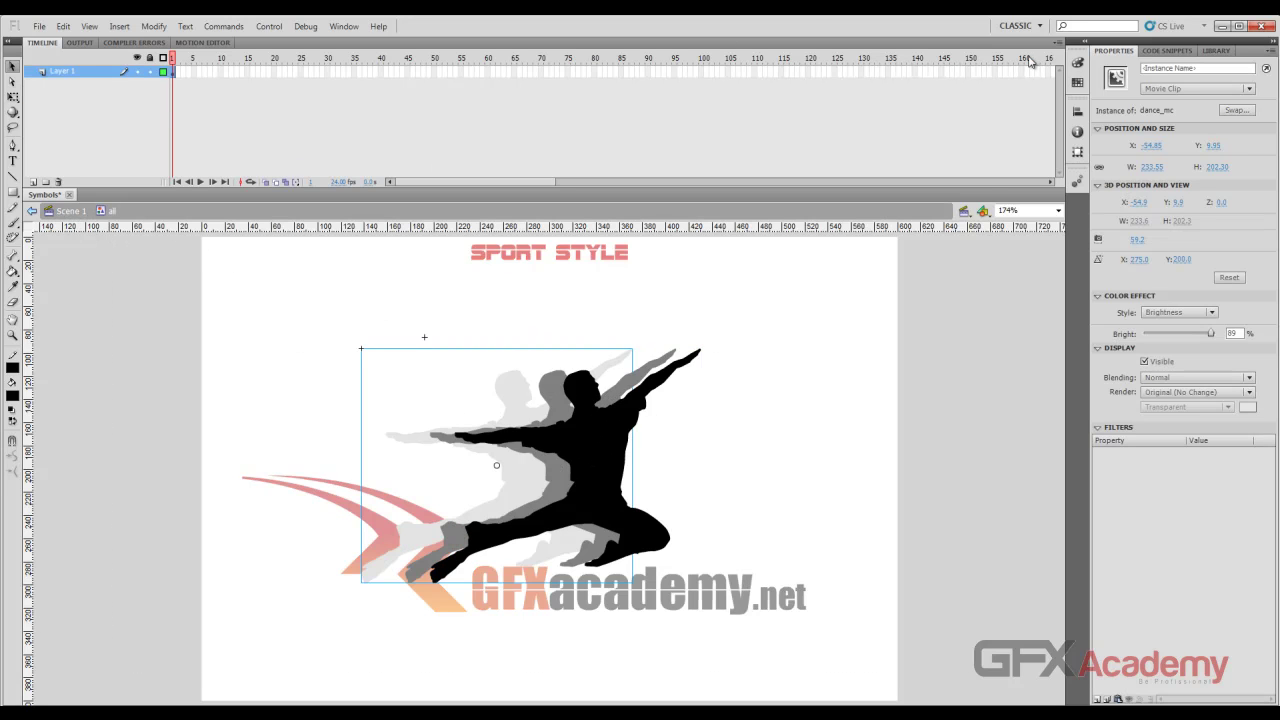
{"action": "left_click", "coordinate": [72, 212]}
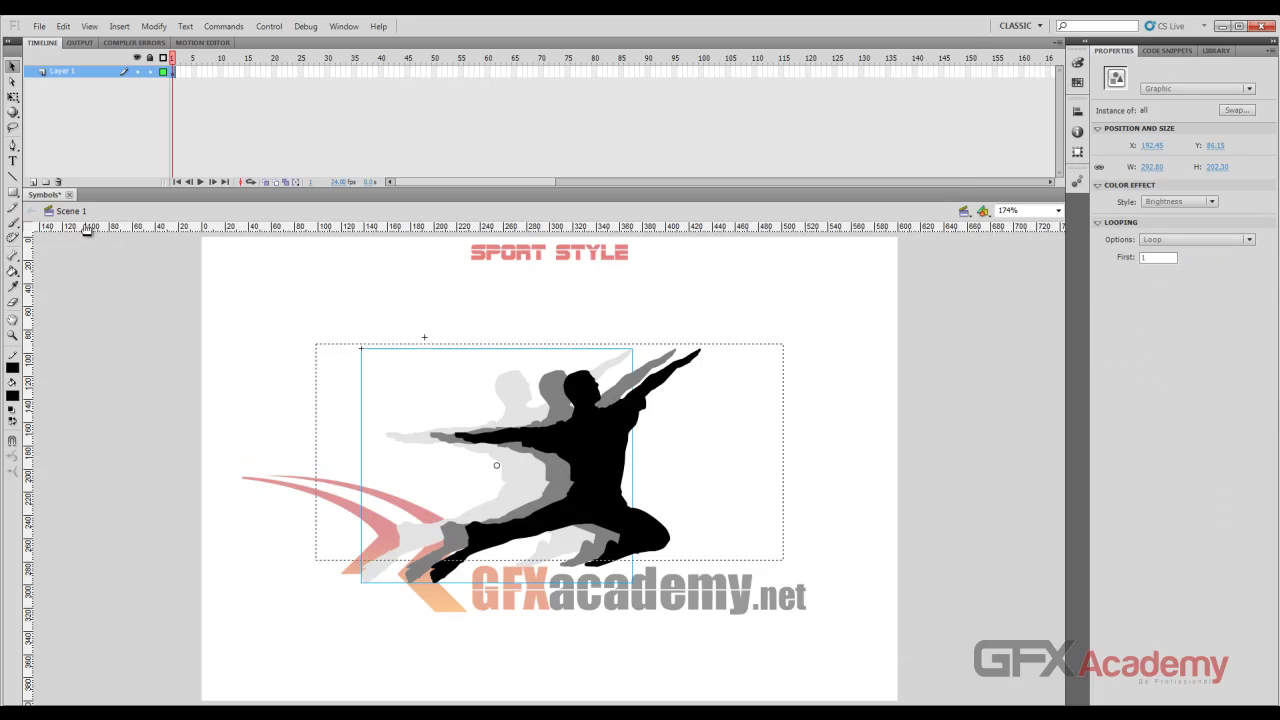
{"action": "left_click", "coordinate": [185, 357]}
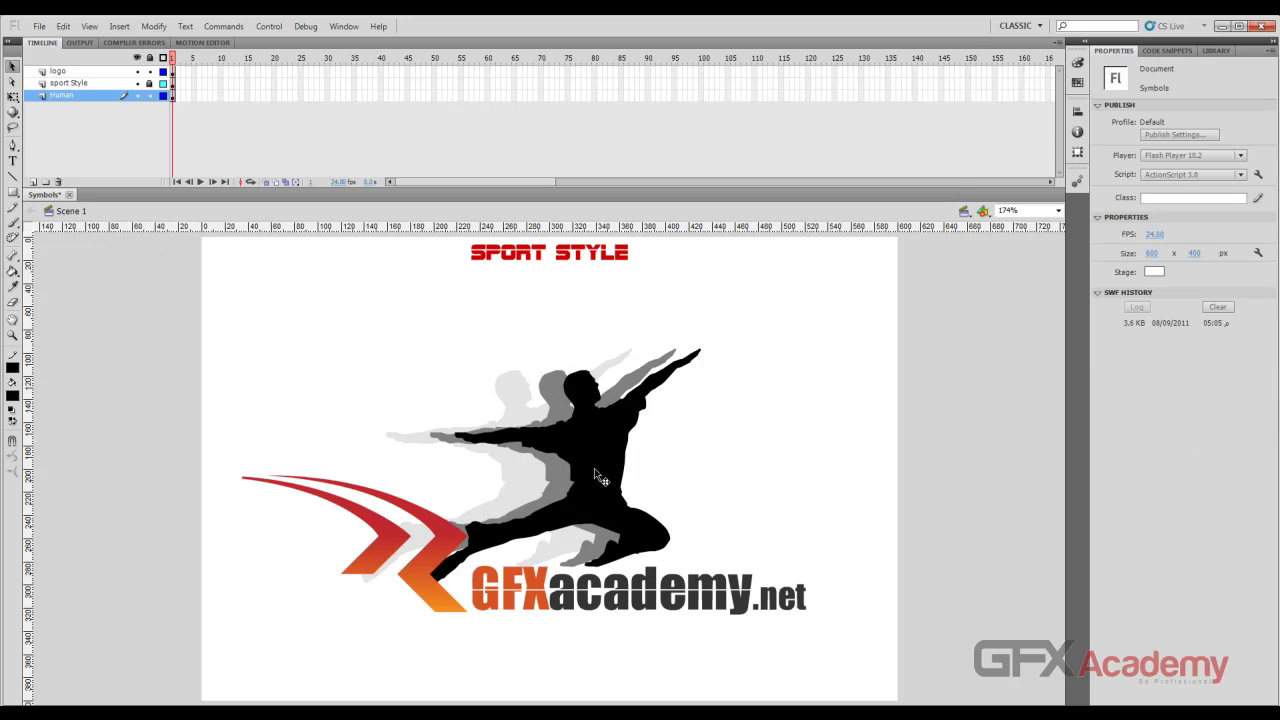
Nudge the all instance about 9 px to the left, to X 183.45
{"action": "left_click_drag", "start_coordinate": [608, 478], "coordinate": [605, 478]}
{"action": "key", "text": "Left"}
{"action": "key", "text": "Left"}
{"action": "key", "text": "Left"}
{"action": "key", "text": "Left"}
{"action": "key", "text": "Left"}
{"action": "key", "text": "Left"}
{"action": "key", "text": "Left"}
{"action": "key", "text": "Left"}
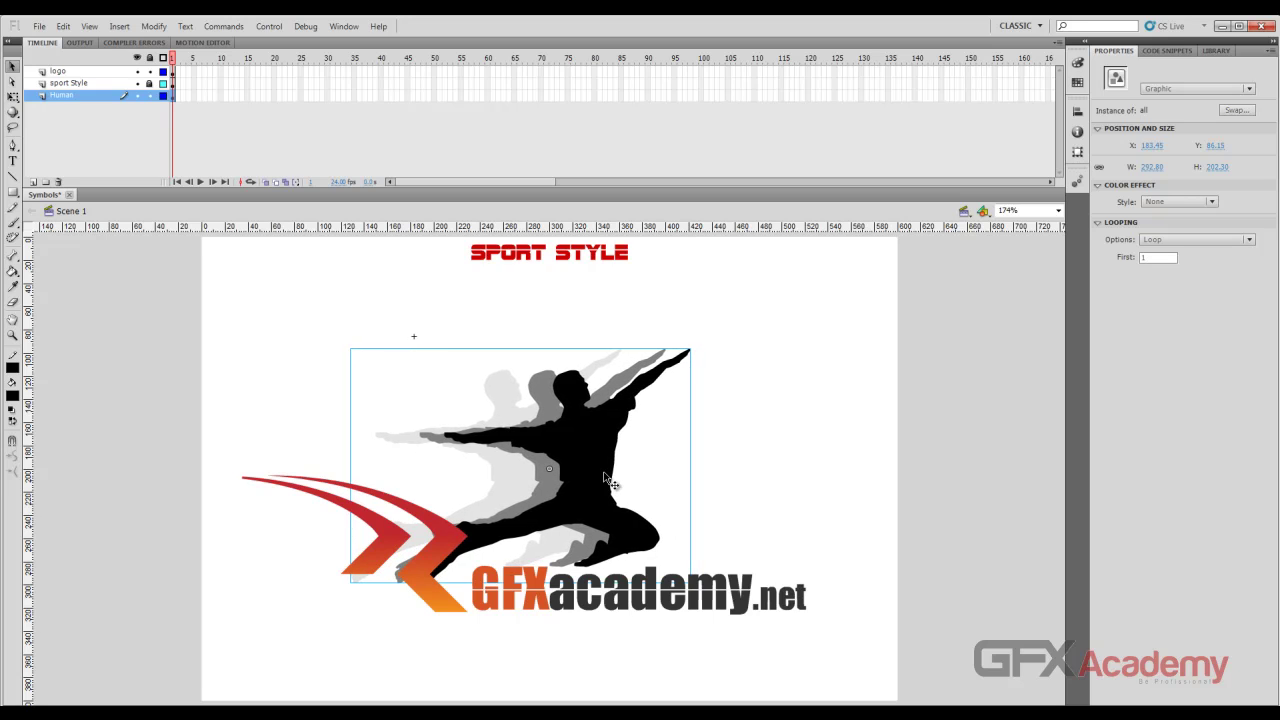
Test the movie to preview the layered figures, close the preview and clear the selection on the stage
{"action": "key", "text": "ctrl+Return"}
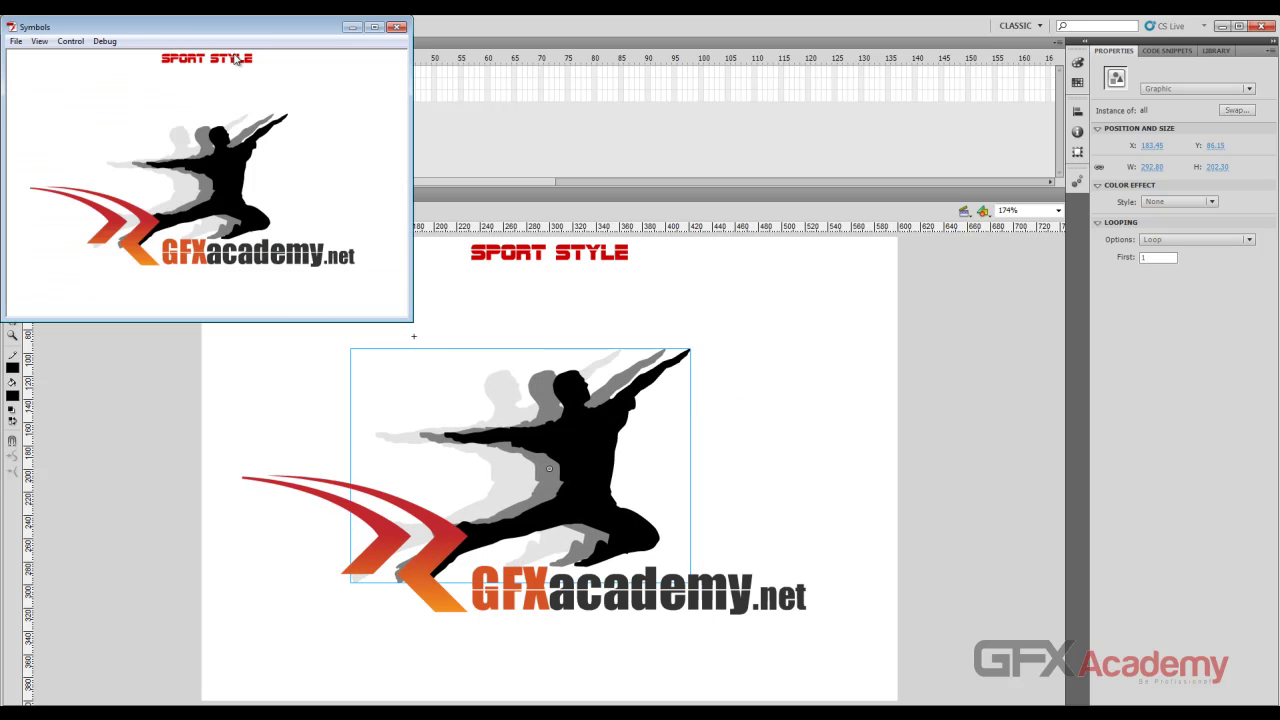
{"action": "left_click_drag", "start_coordinate": [230, 27], "coordinate": [511, 188]}
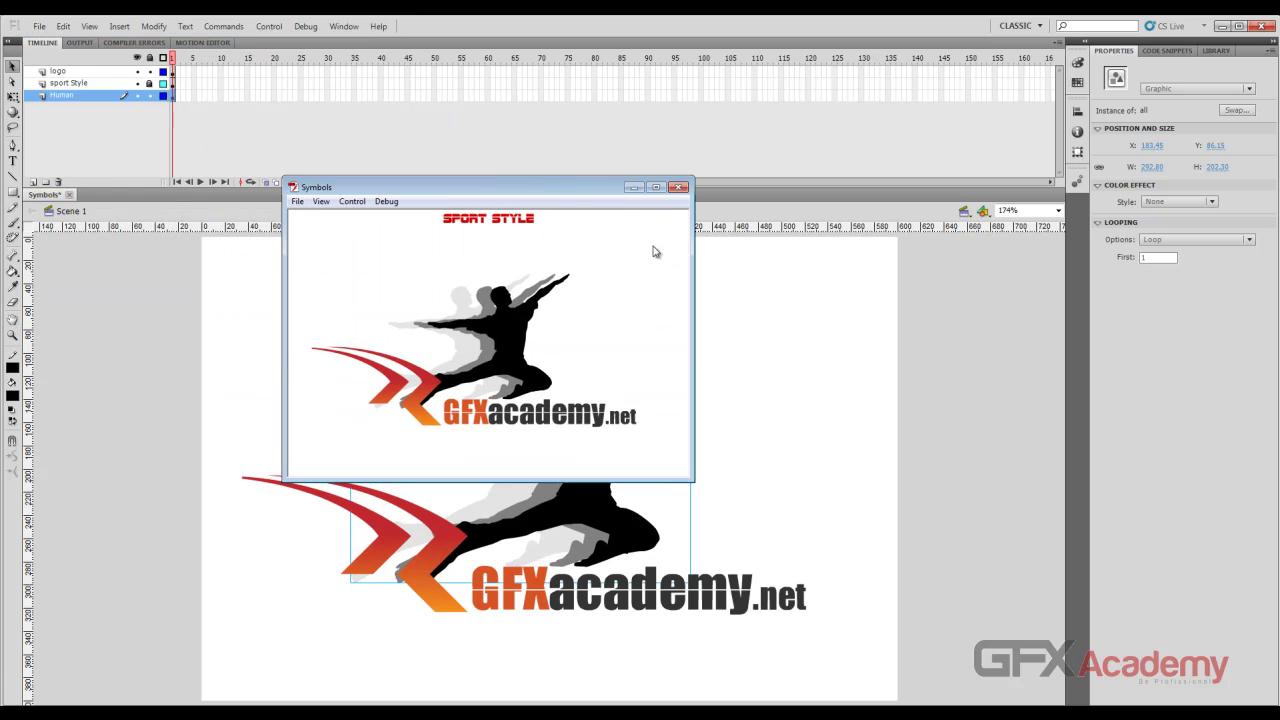
{"action": "left_click", "coordinate": [679, 188]}
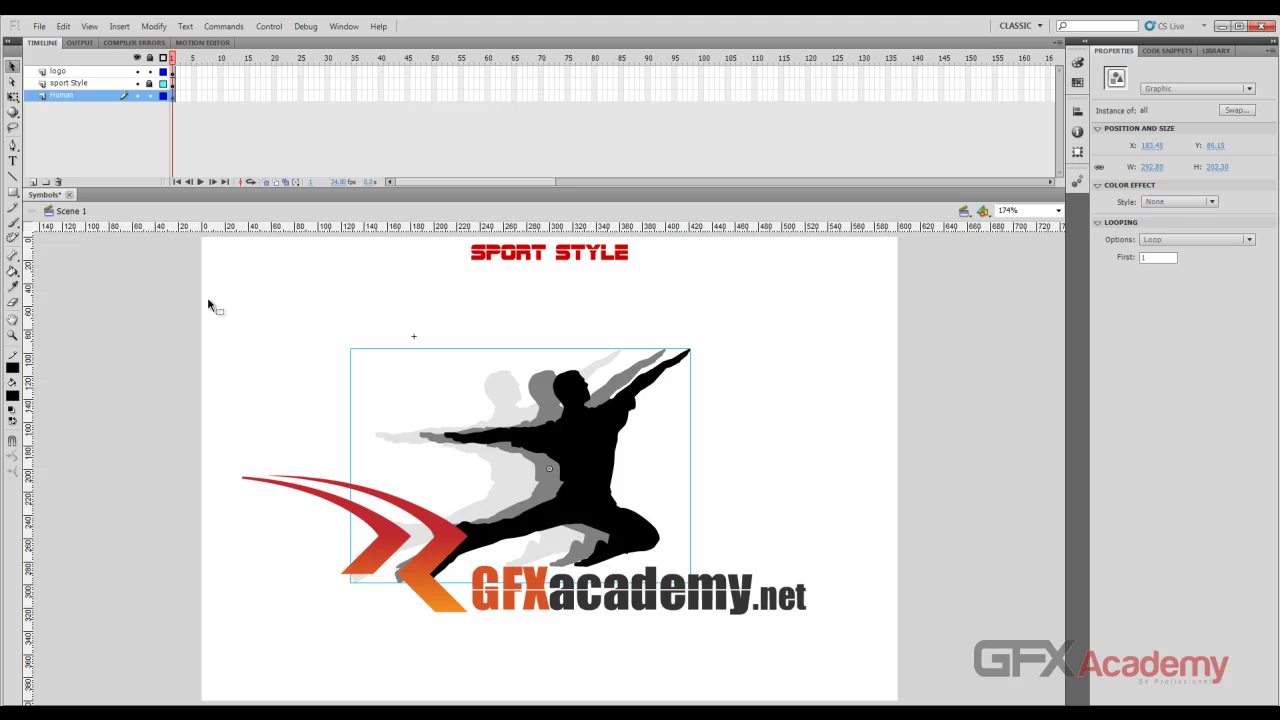
{"action": "left_click", "coordinate": [208, 300]}
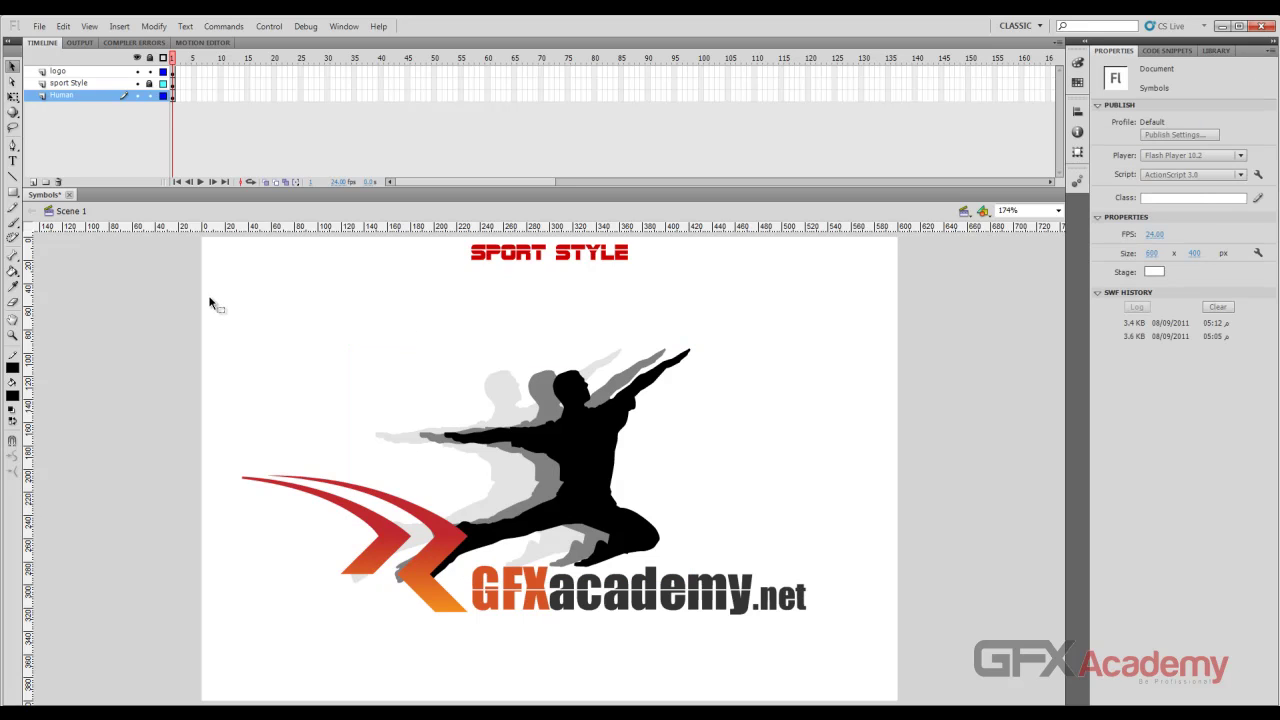